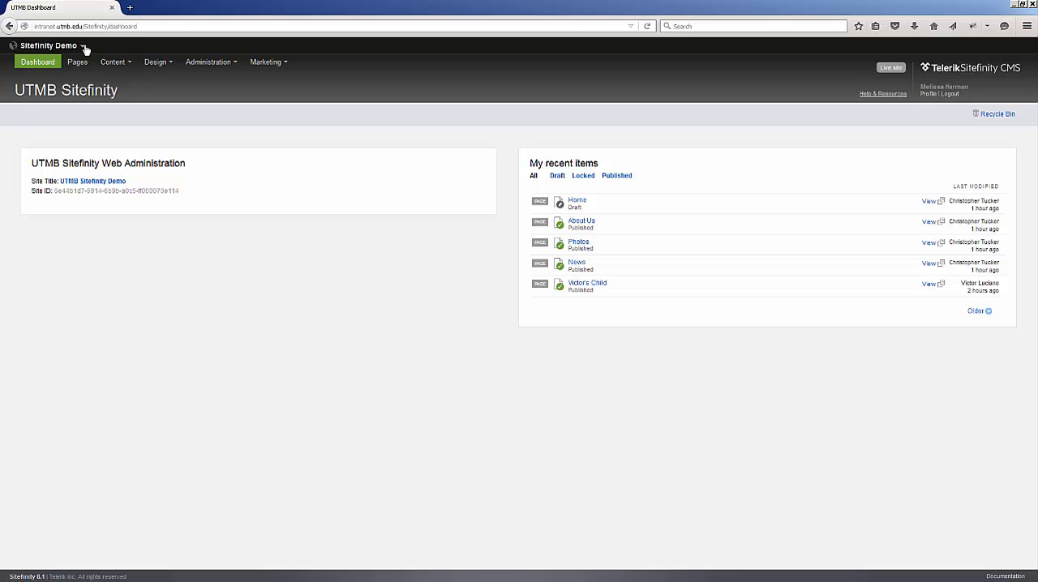
# Check the list of available sites, keep Sitefinity Demo, and open its UTMB Site Settings page.
pyautogui.click(83, 47)
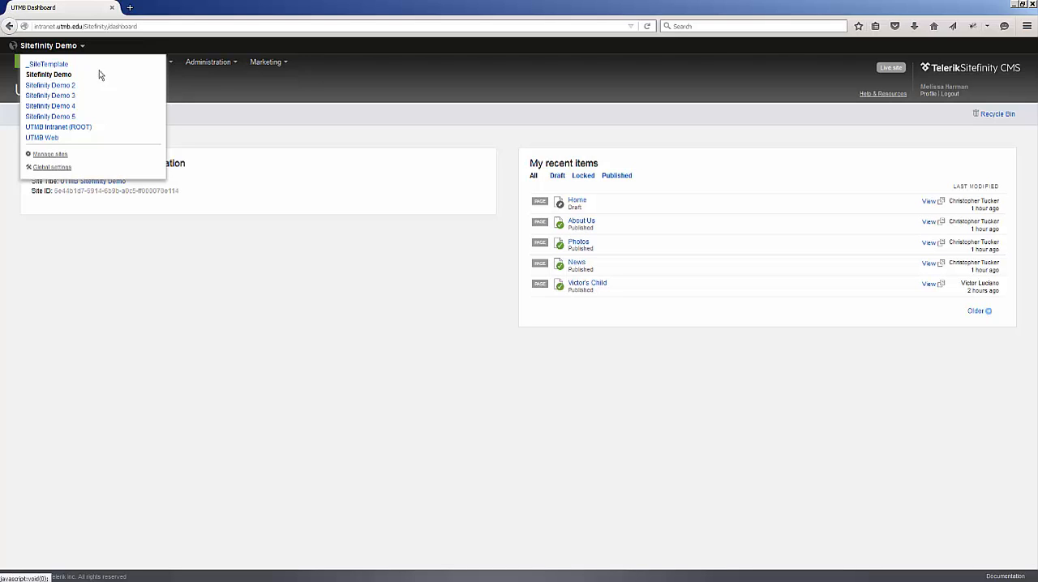
pyautogui.click(195, 46)
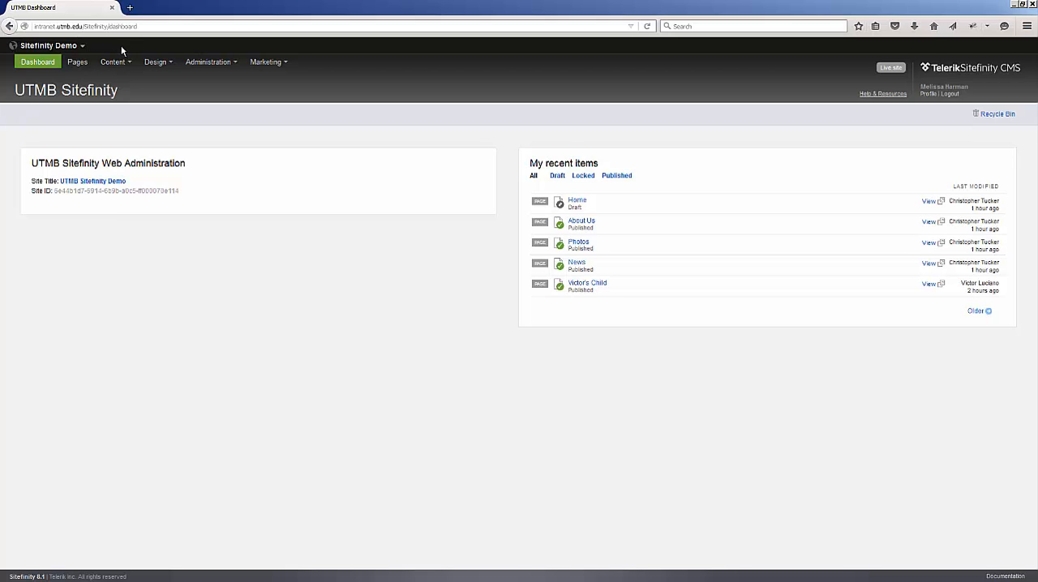
pyautogui.click(235, 63)
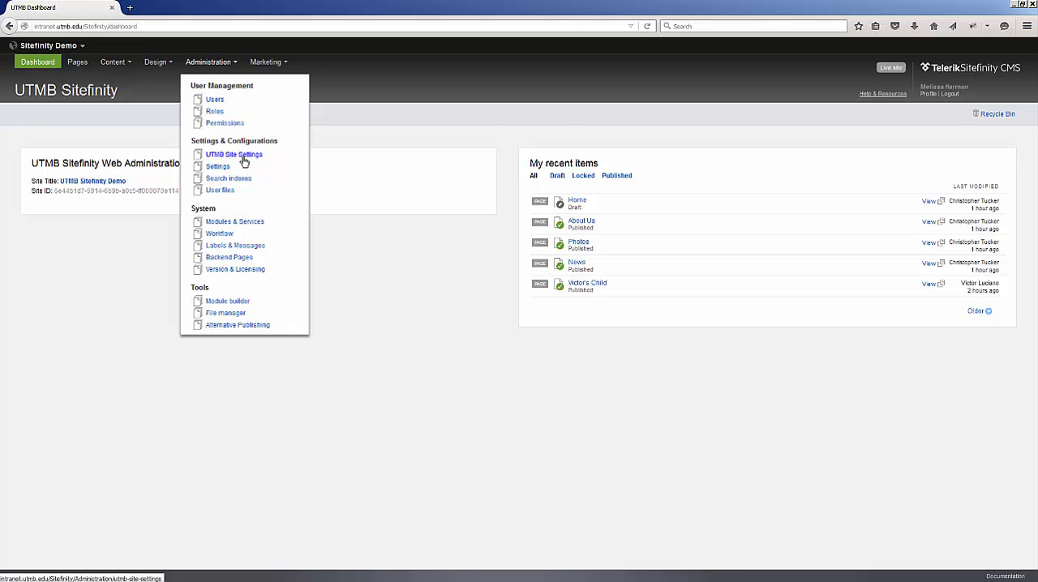
pyautogui.click(243, 156)
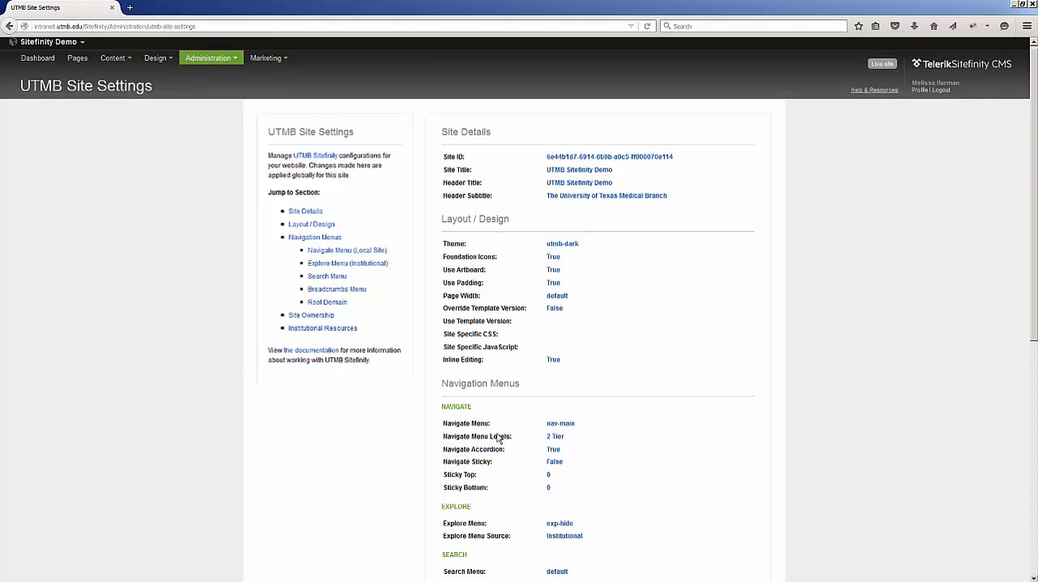
# Review the current site settings through the Site Ownership section and open the site settings for editing.
pyautogui.scroll(-3, 500, 436)
pyautogui.scroll(-1, 498, 438)
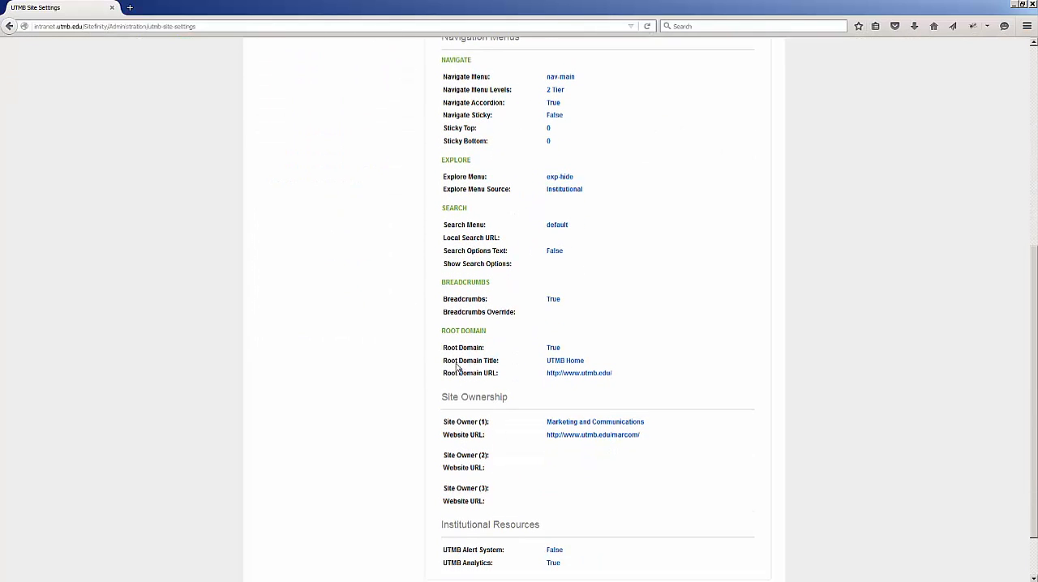
pyautogui.scroll(-1, 467, 382)
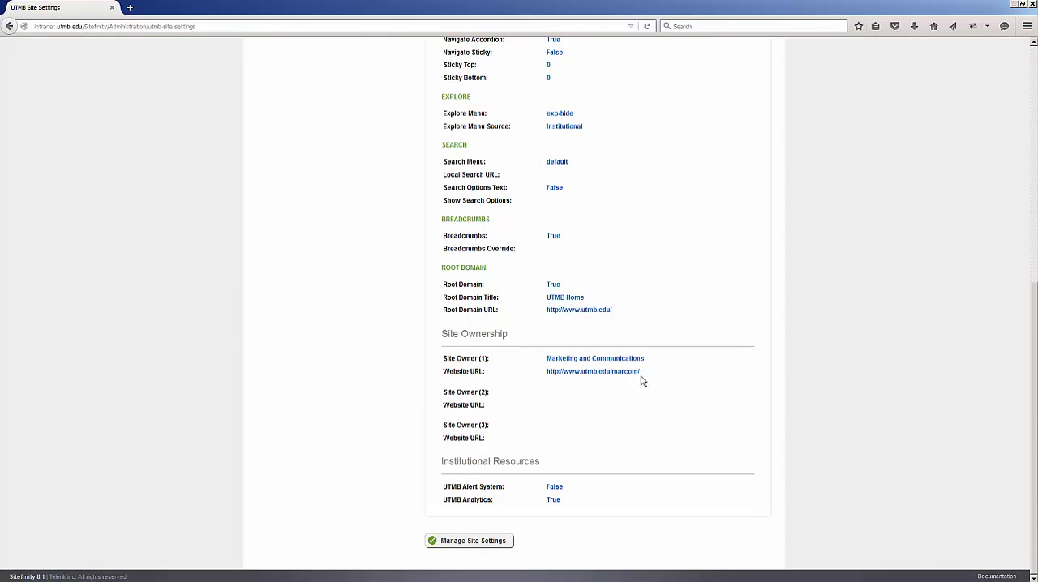
pyautogui.moveTo(658, 376); pyautogui.dragTo(542, 357)
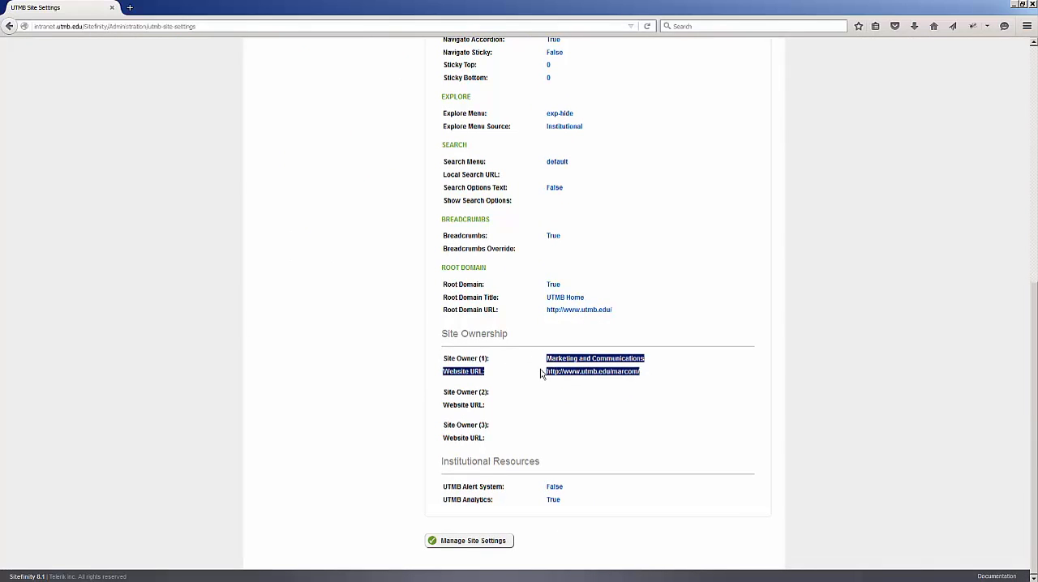
pyautogui.click(610, 420)
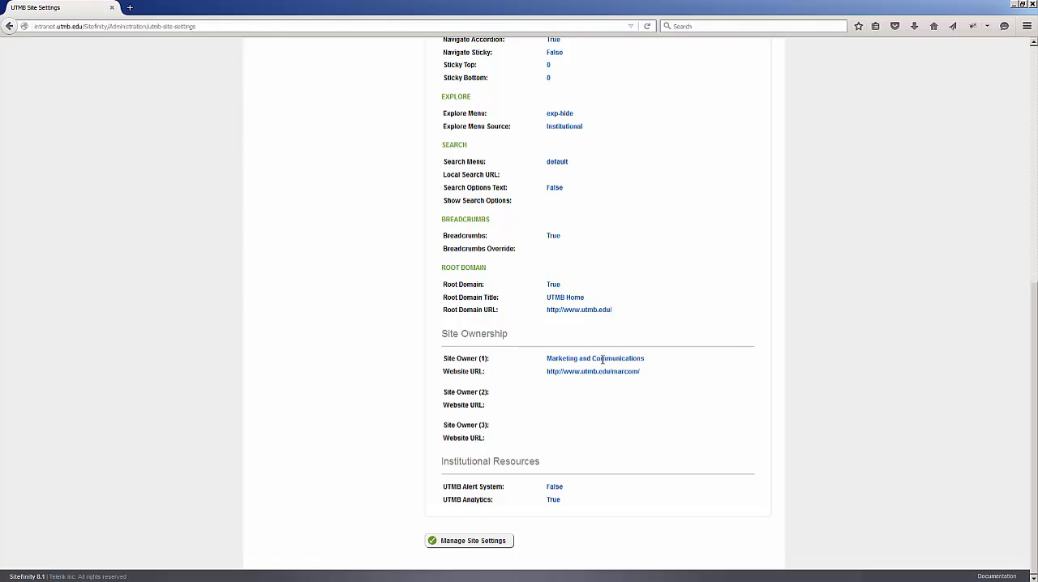
pyautogui.click(485, 543)
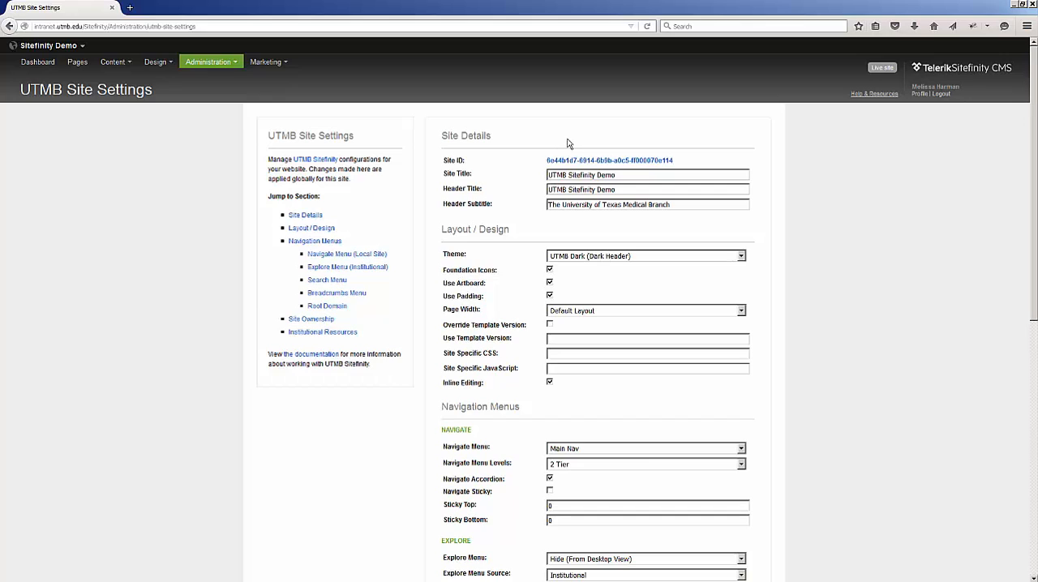
# Set both the Site Title and the Header Title to "UTMB Sitefinity Demo Nov. 10".
pyautogui.moveTo(636, 178); pyautogui.dragTo(598, 177)
pyautogui.click(621, 174)
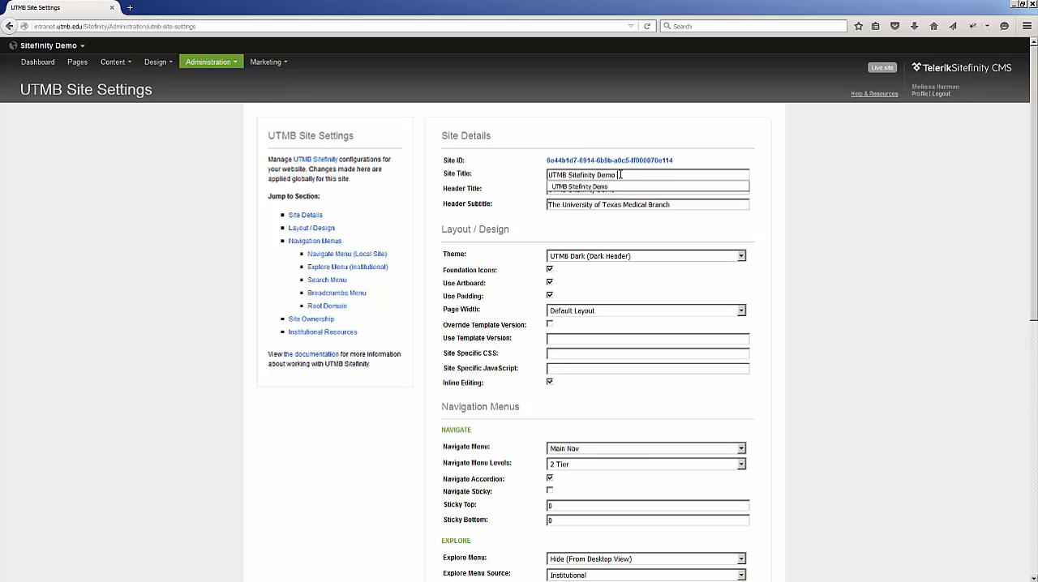
pyautogui.write('Dev')
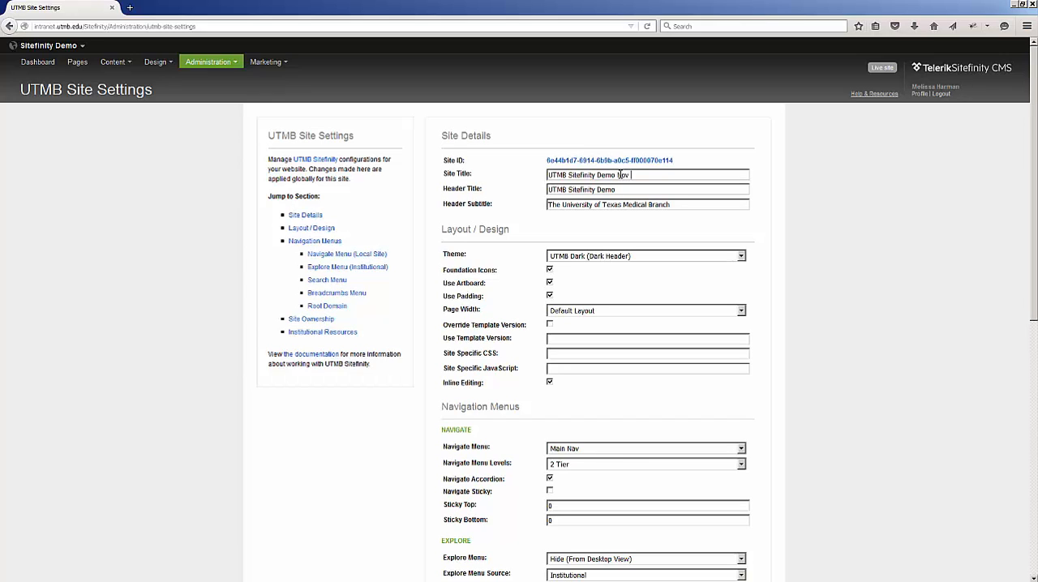
pyautogui.write('. 10')
pyautogui.moveTo(663, 180); pyautogui.dragTo(616, 184)
pyautogui.hotkey('ctrl', 'c')
pyautogui.click(633, 186)
pyautogui.hotkey('ctrl', 'v')
# Replace the Header Subtitle with "UTMB Health".
pyautogui.moveTo(705, 205); pyautogui.dragTo(501, 212)
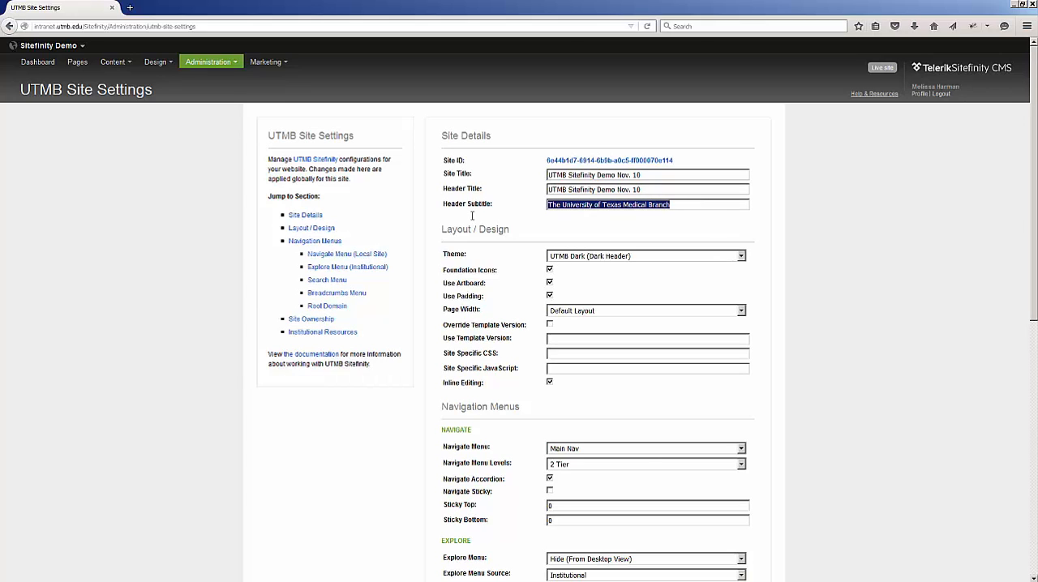
pyautogui.write('UT')
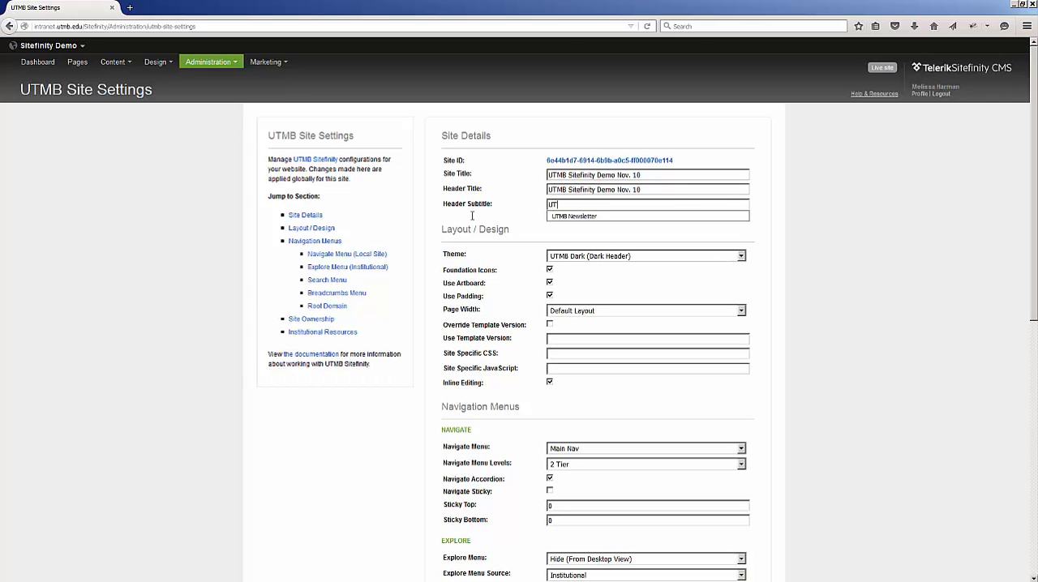
pyautogui.write('MB Health')
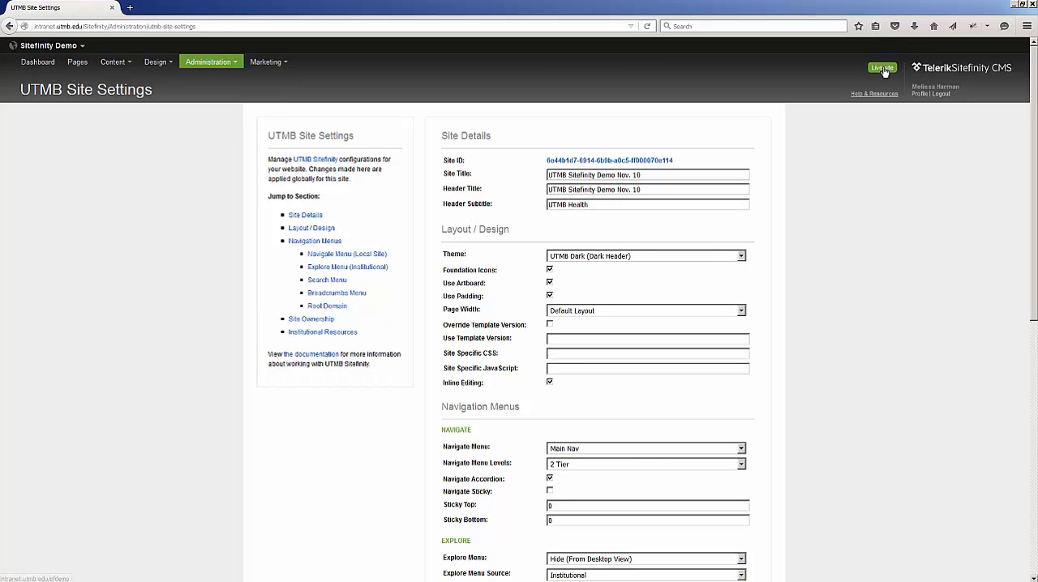
# Open the live site to examine where the header title and subtitle appear, and return to the site settings.
pyautogui.click(882, 68)
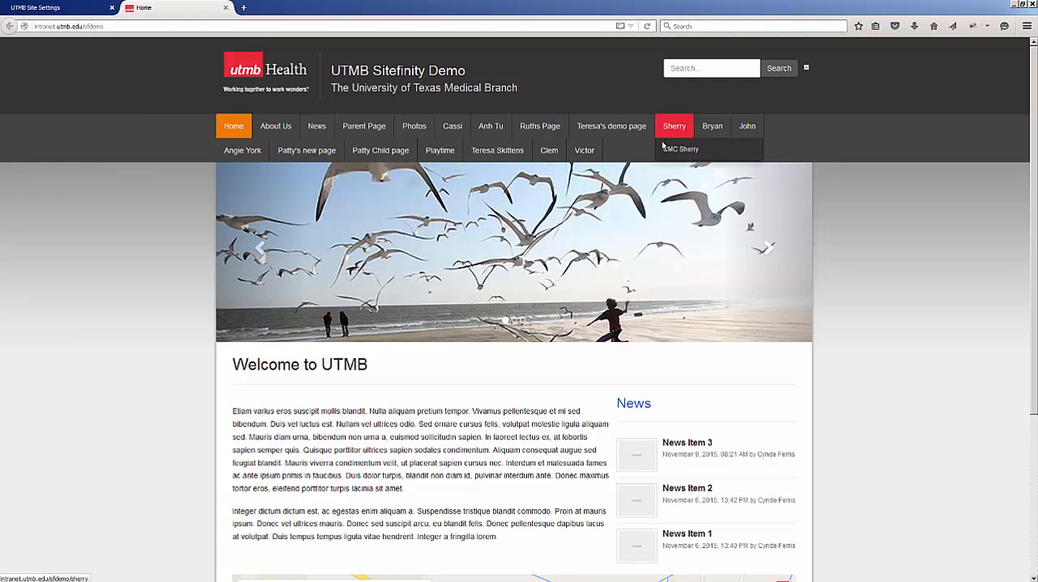
pyautogui.click(65, 6)
pyautogui.click(142, 7)
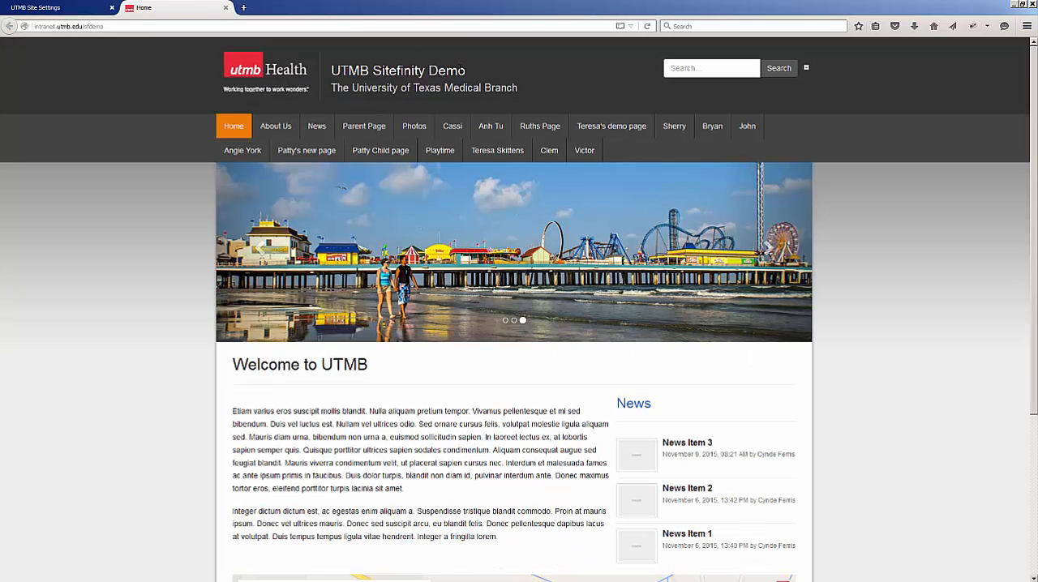
pyautogui.moveTo(466, 72); pyautogui.dragTo(349, 71)
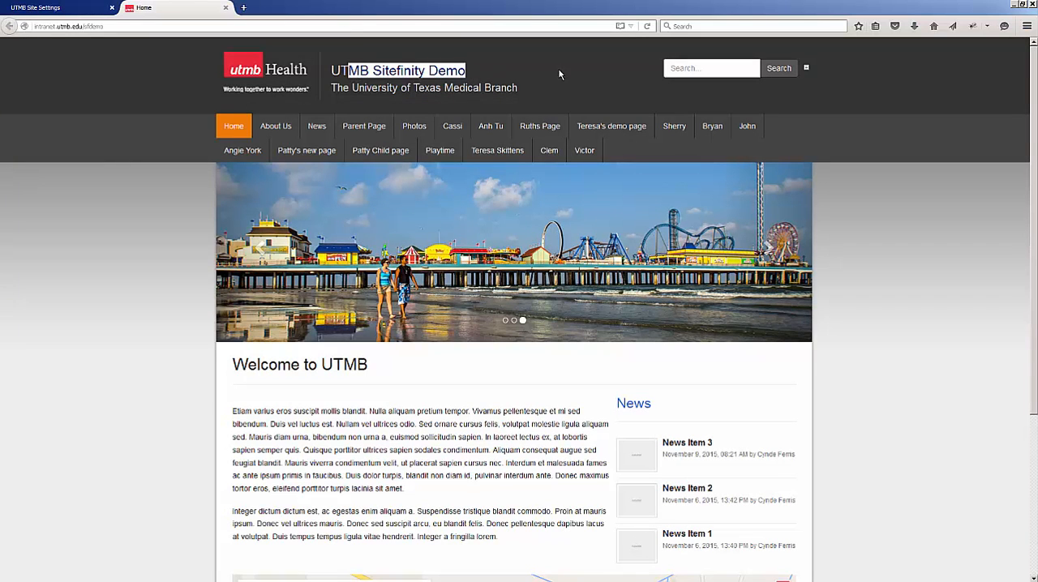
pyautogui.click(513, 88)
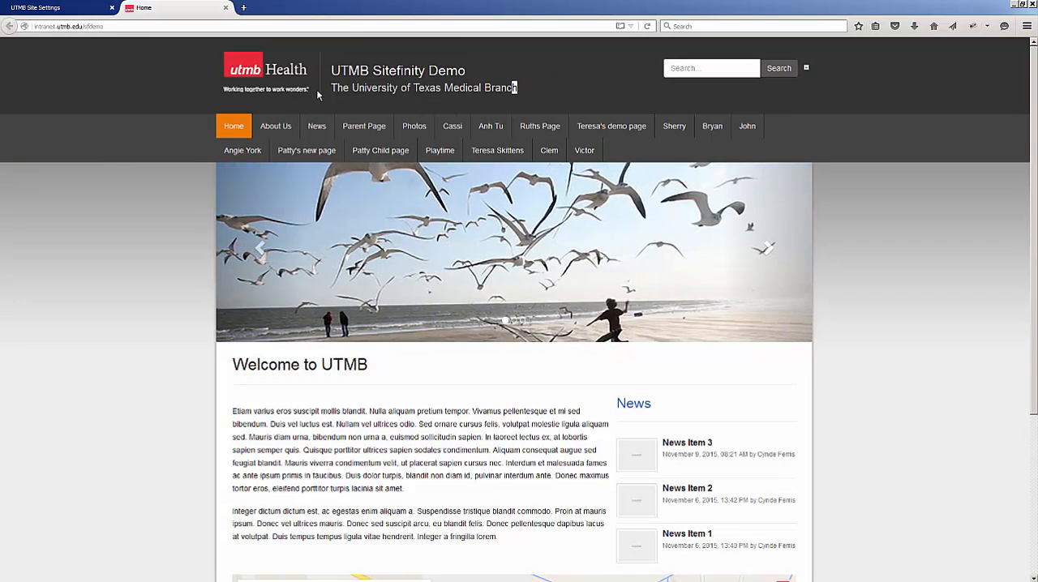
pyautogui.moveTo(513, 89); pyautogui.dragTo(322, 91)
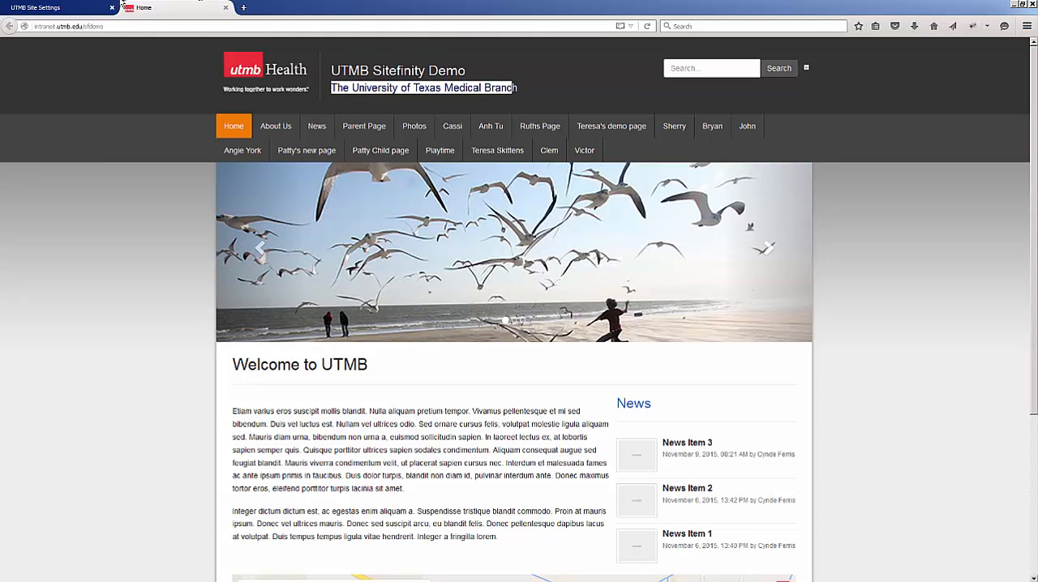
pyautogui.click(36, 8)
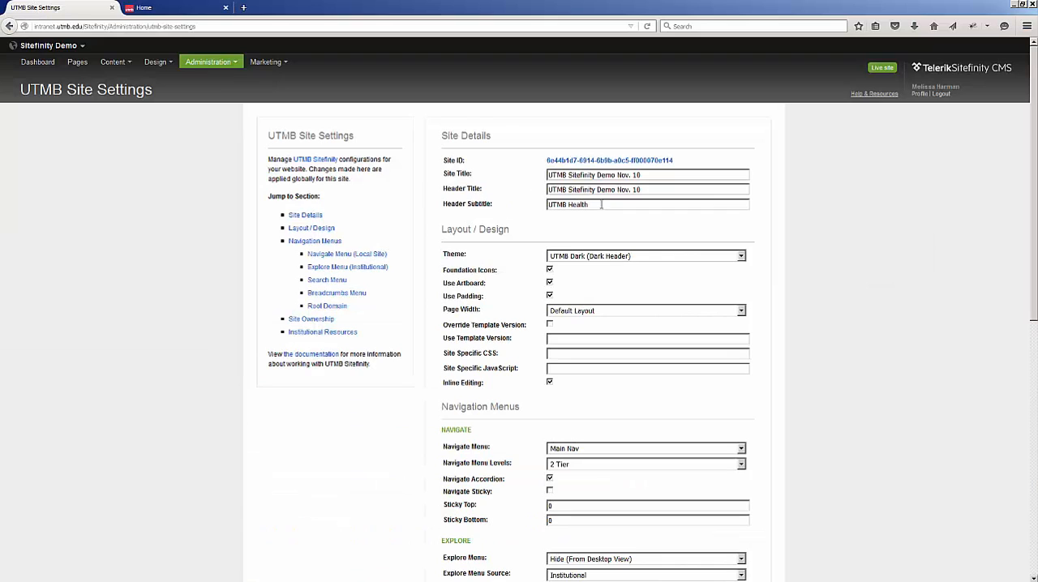
# Compare the live site's header style and set the layout theme to UTMB Light (Default).
pyautogui.scroll(-1, 600, 243)
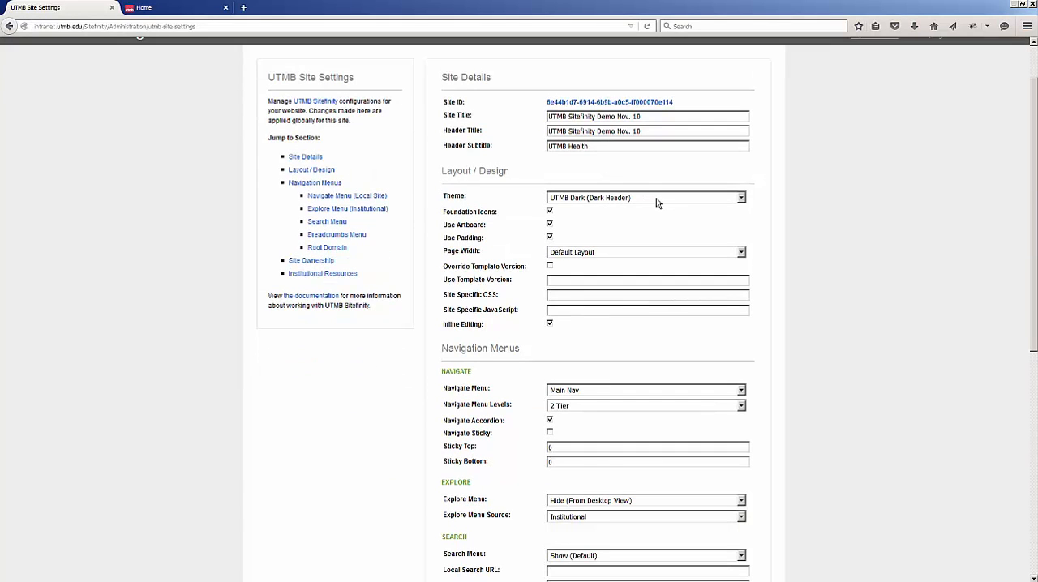
pyautogui.click(657, 198)
pyautogui.click(200, 7)
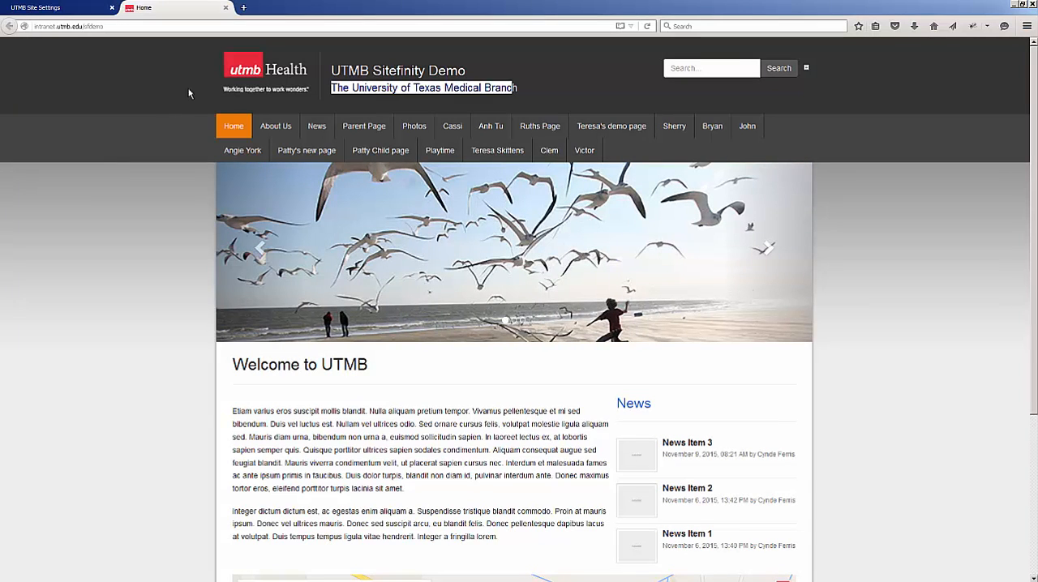
pyautogui.click(87, 9)
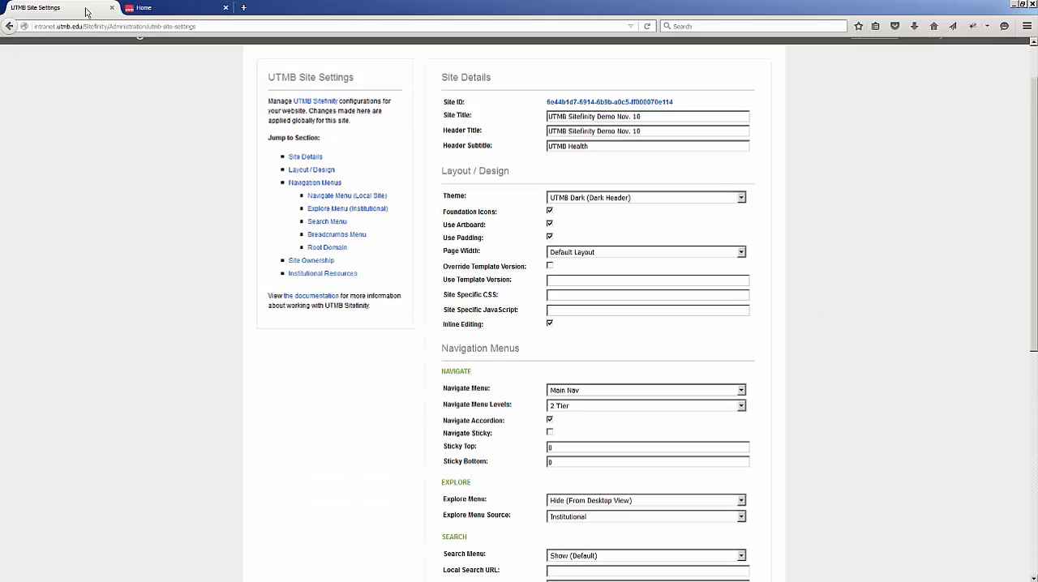
pyautogui.click(656, 199)
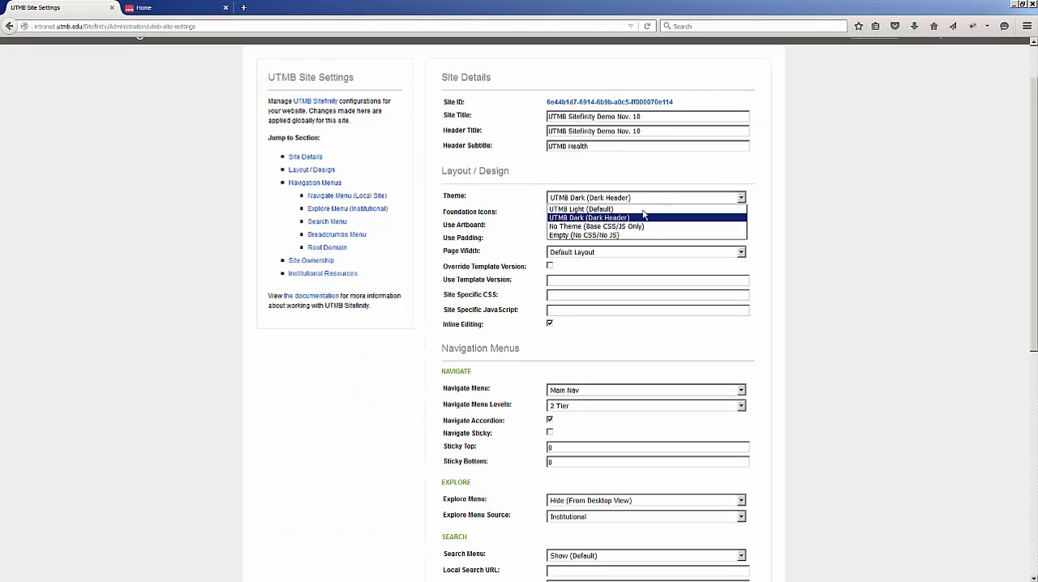
pyautogui.click(644, 210)
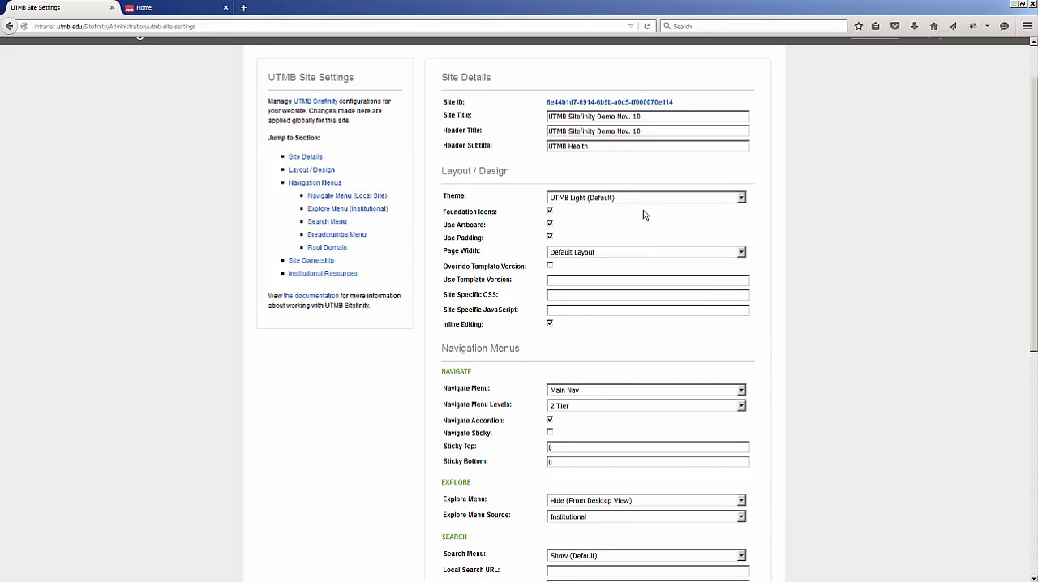
# Check the navigation on the live site and set the Navigate Menu to Side Nav.
pyautogui.scroll(-1, 870, 340)
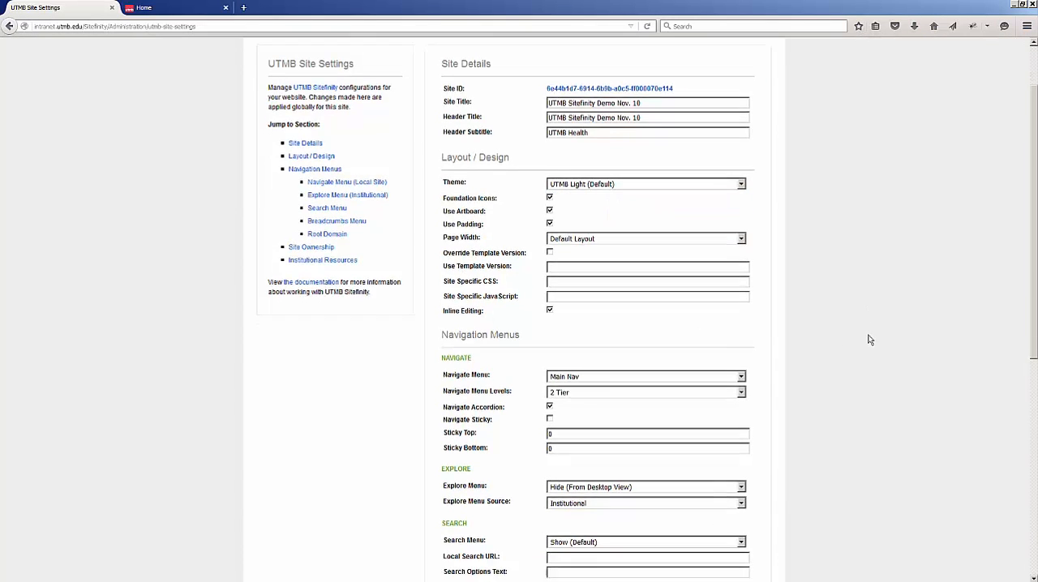
pyautogui.scroll(-5, 870, 340)
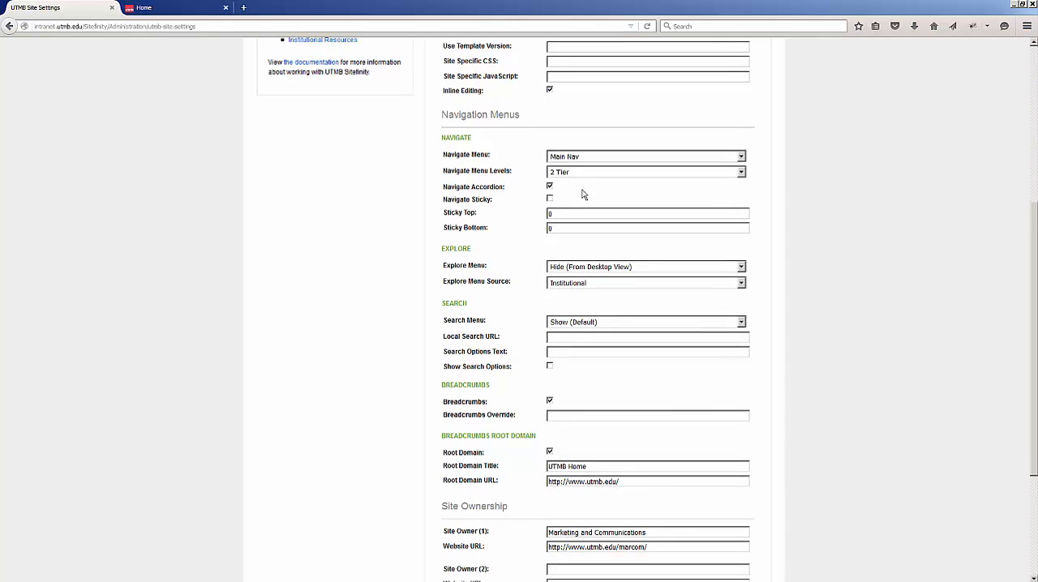
pyautogui.click(175, 9)
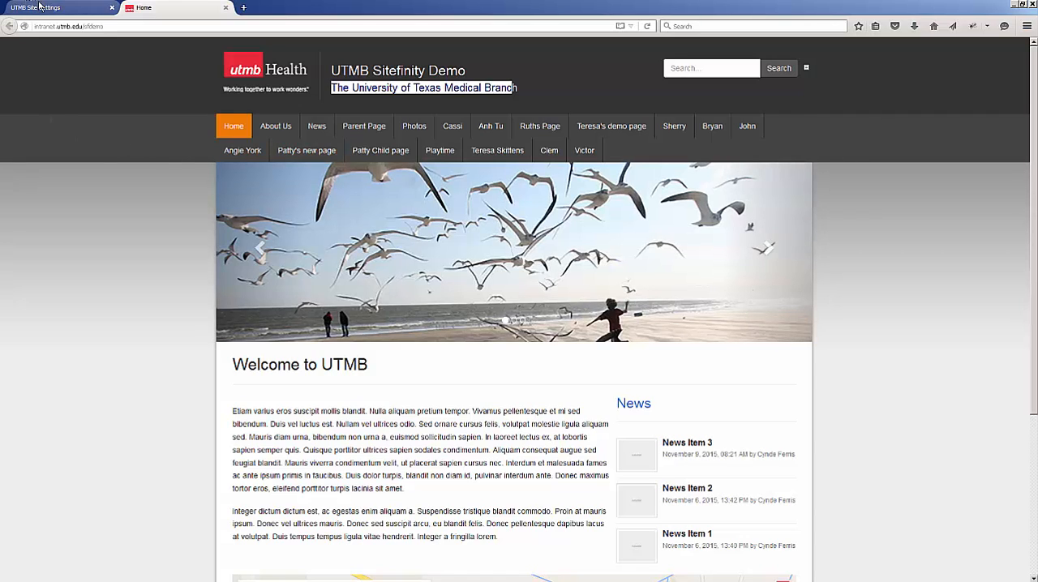
pyautogui.moveTo(255, 156)
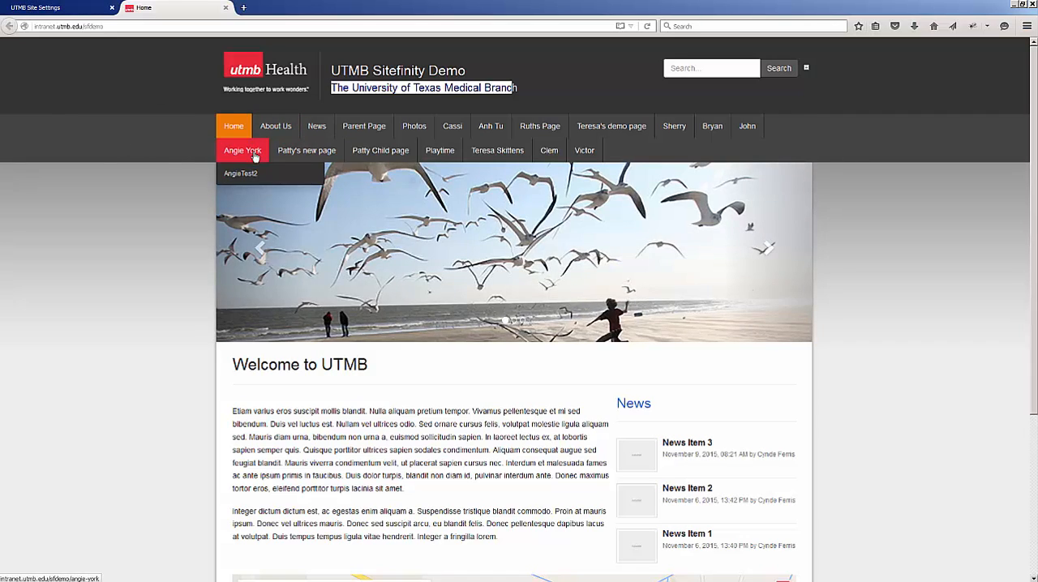
pyautogui.click(78, 7)
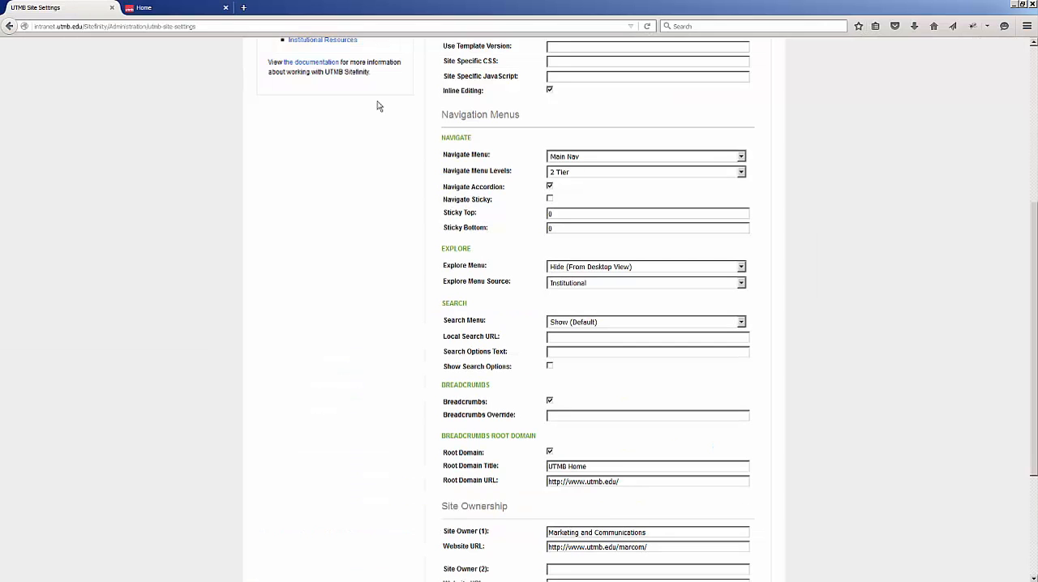
pyautogui.click(587, 176)
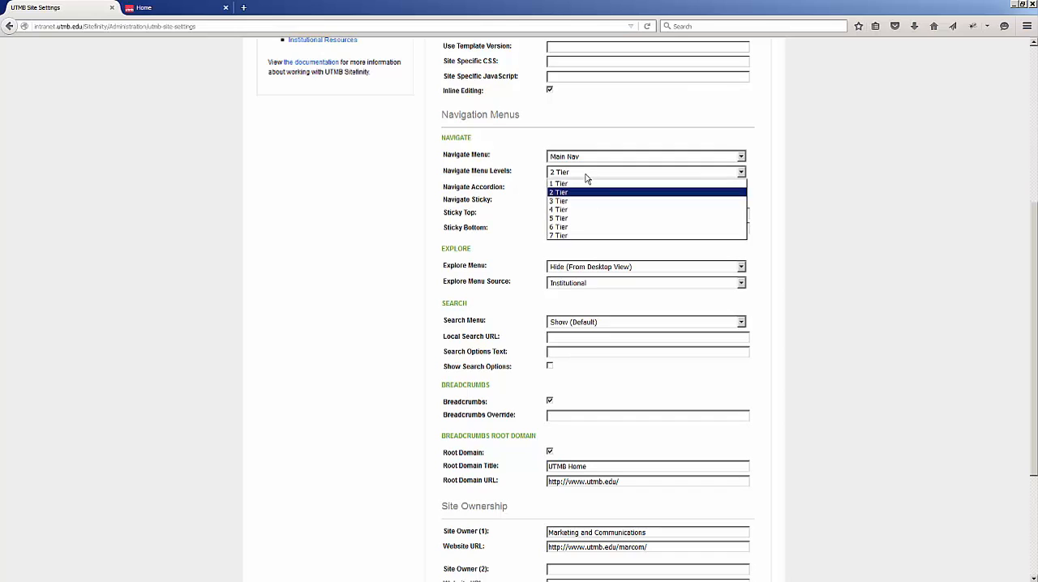
pyautogui.click(586, 176)
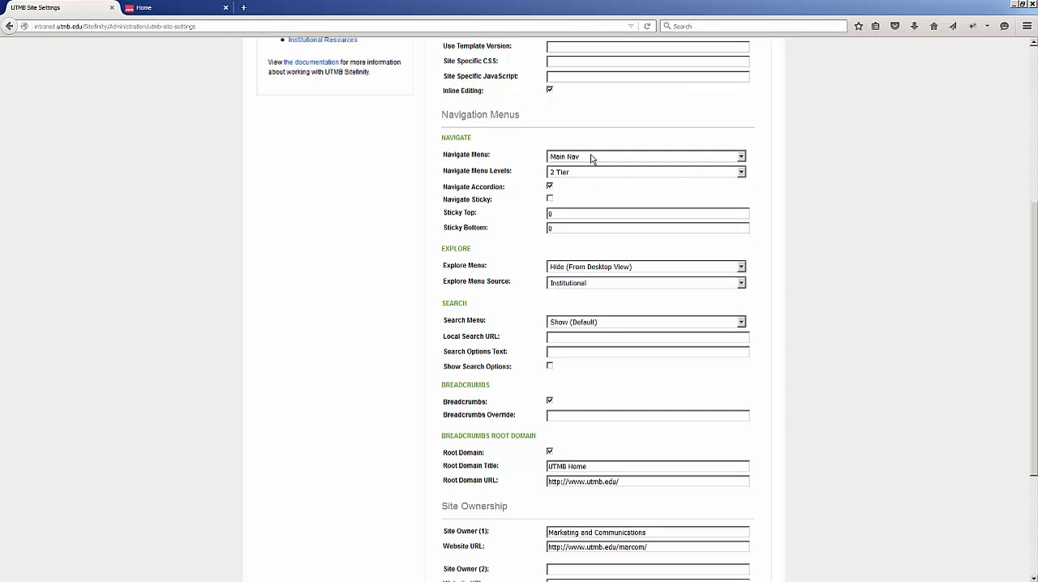
pyautogui.click(592, 157)
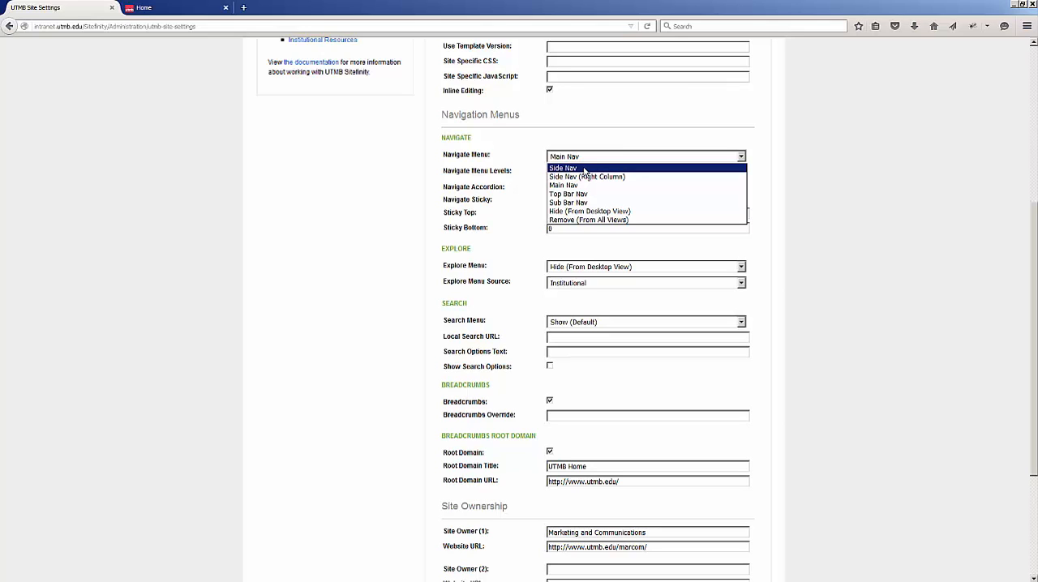
pyautogui.click(584, 169)
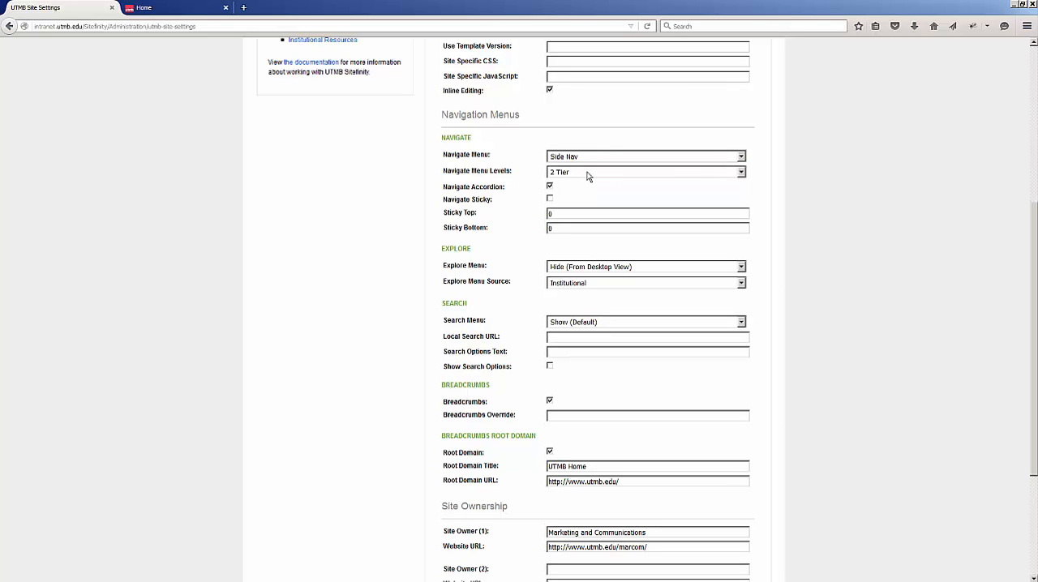
# Set the Navigate Menu Levels to 3 Tier.
pyautogui.click(588, 177)
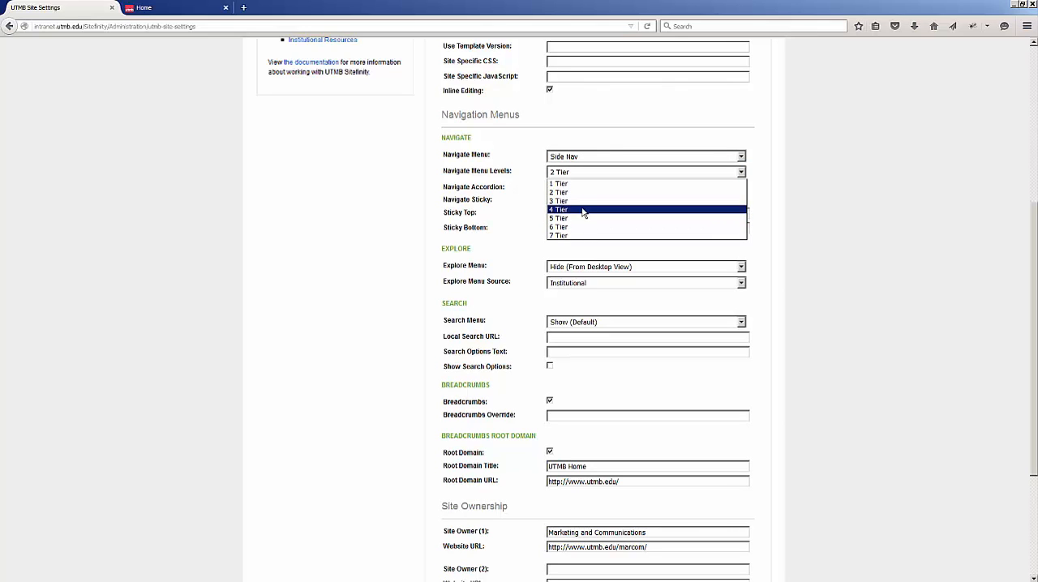
pyautogui.press('Up')
pyautogui.press('Return')
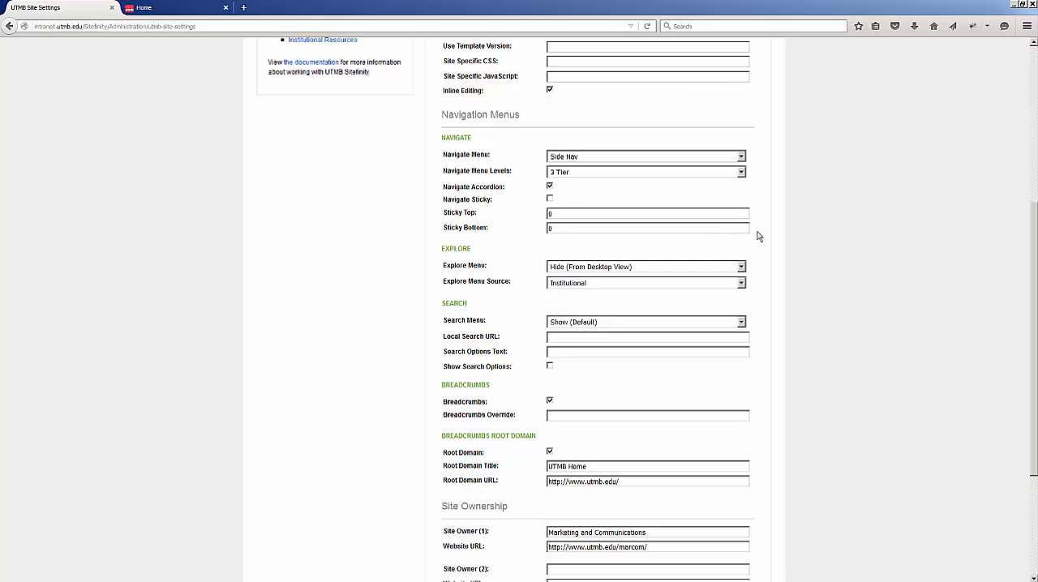
# Change the Explore Menu setting to Mega Menu.
pyautogui.scroll(-1, 738, 229)
pyautogui.scroll(-3, 738, 230)
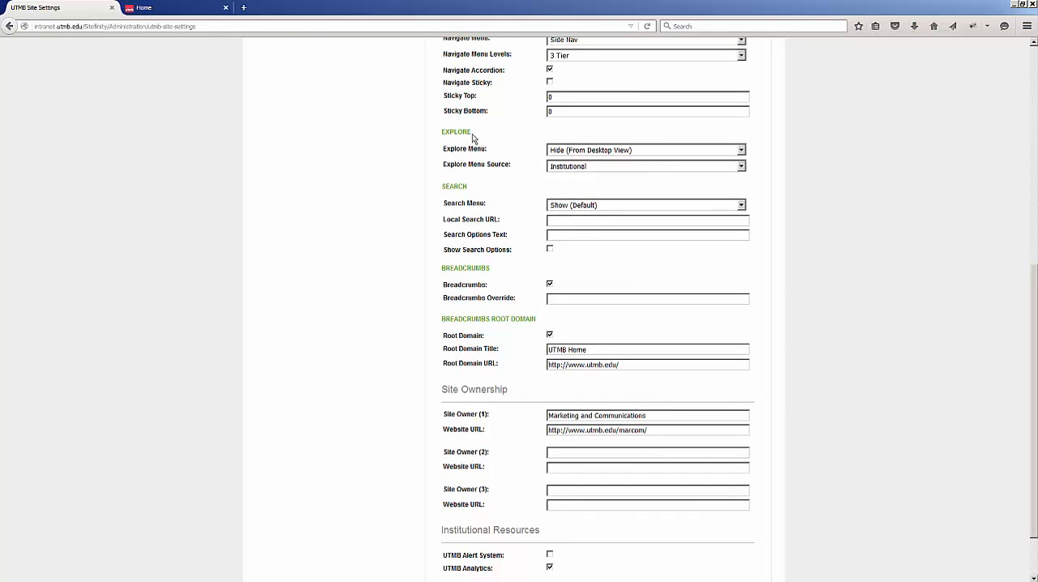
pyautogui.moveTo(477, 136); pyautogui.dragTo(430, 138)
pyautogui.click(743, 151)
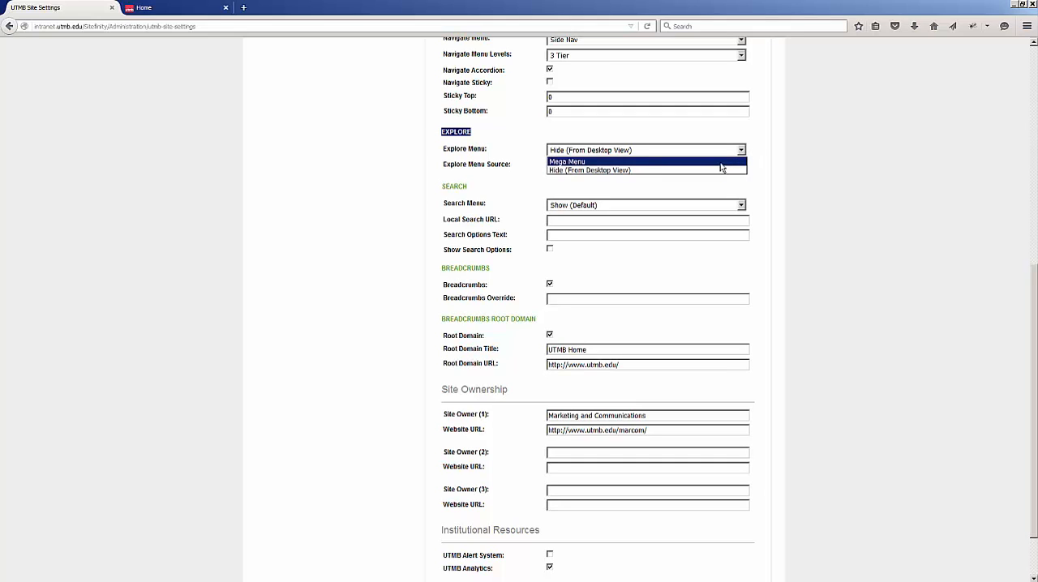
pyautogui.click(721, 162)
pyautogui.click(322, 191)
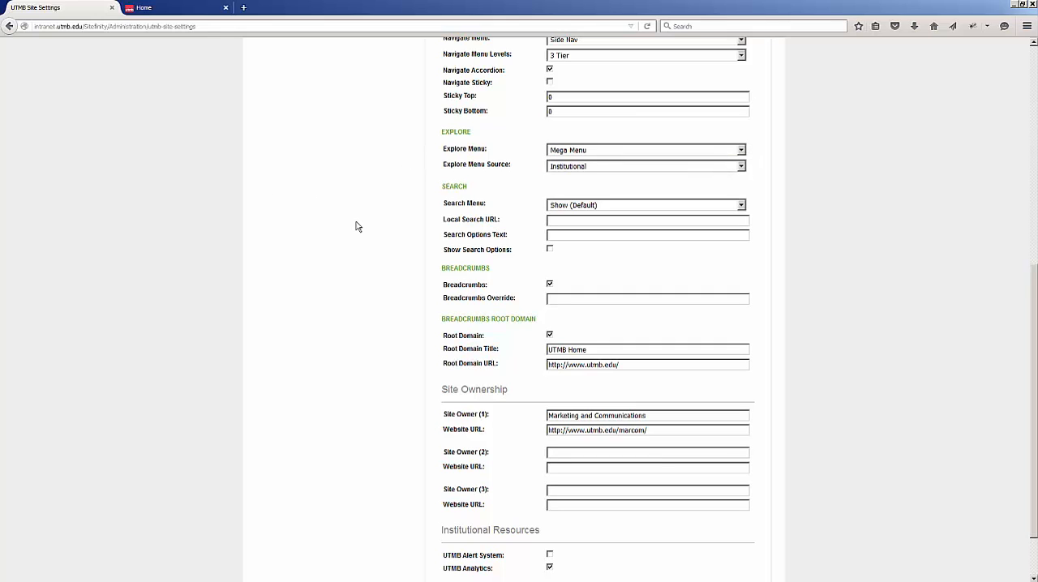
# Enter "The Office of the President" as Site Owner (2) in the Site Ownership section.
pyautogui.scroll(-2, 357, 223)
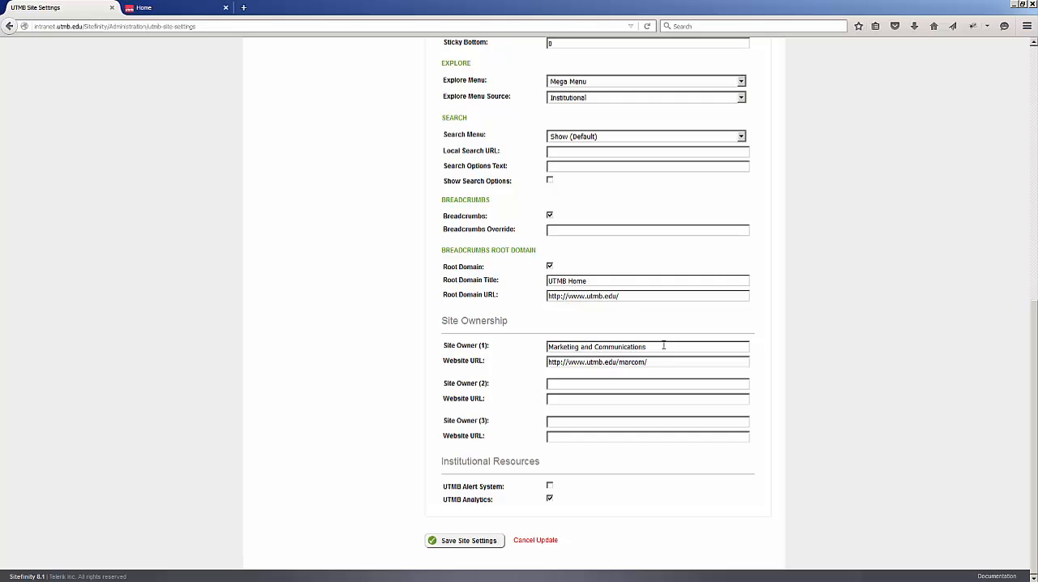
pyautogui.tripleClick(606, 355)
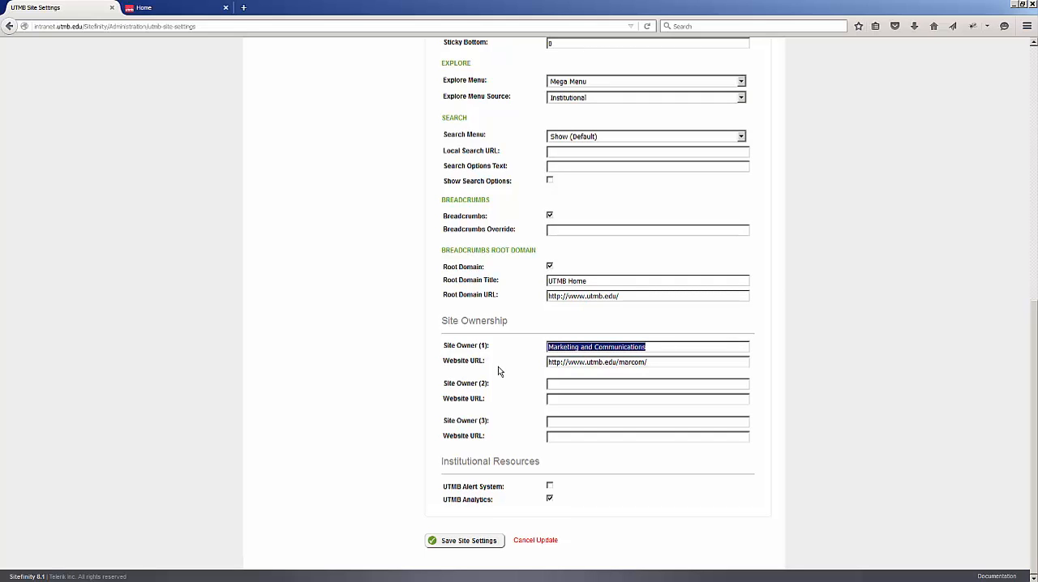
pyautogui.click(563, 386)
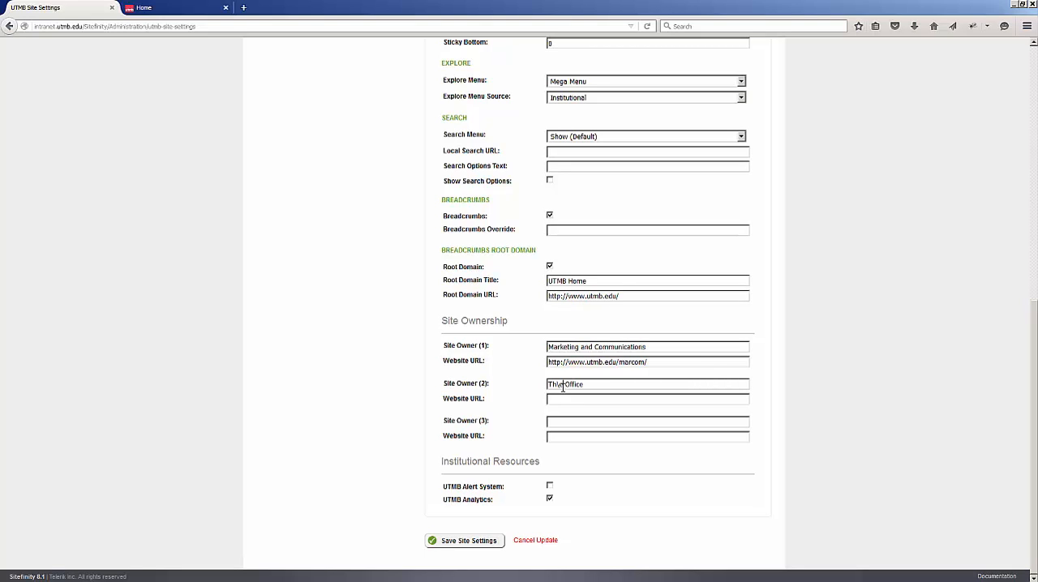
pyautogui.press('BackSpace')
# Open the Office of the President website from the iUTMB home page in a new browser tab and copy its web address.
pyautogui.click(243, 7)
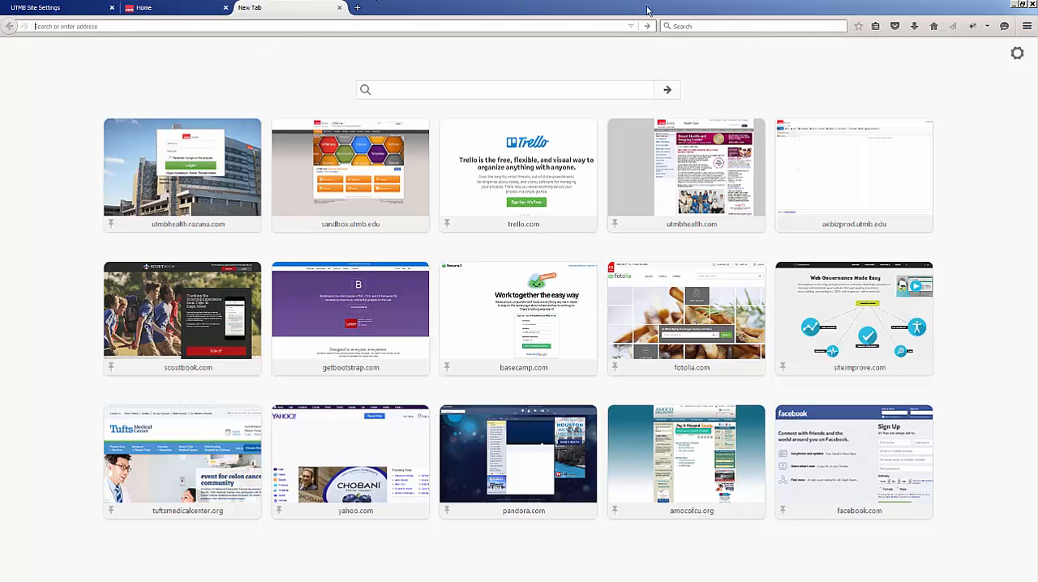
pyautogui.click(934, 26)
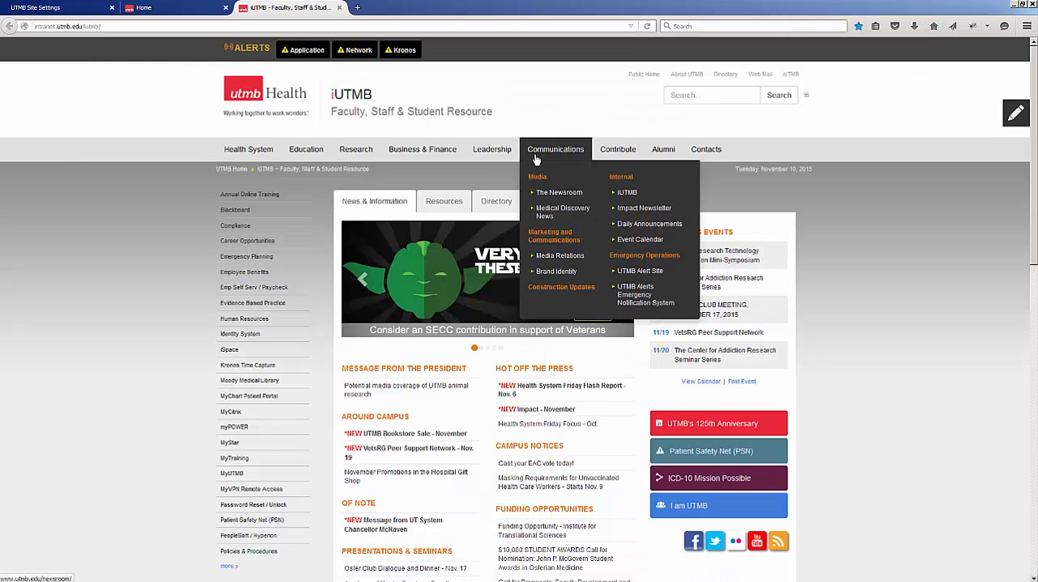
pyautogui.click(484, 179)
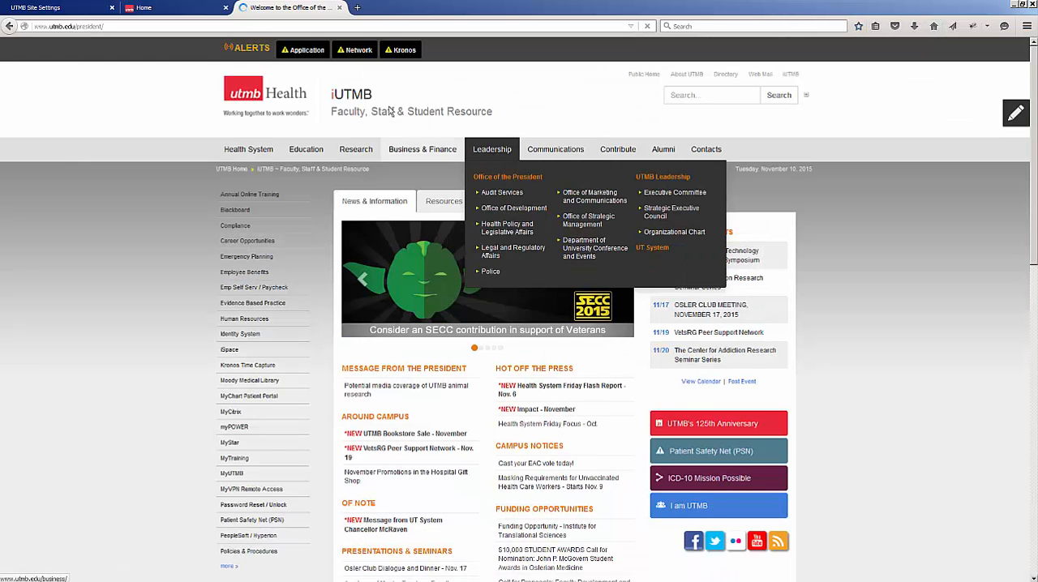
pyautogui.click(357, 24)
pyautogui.hotkey('ctrl', 'c')
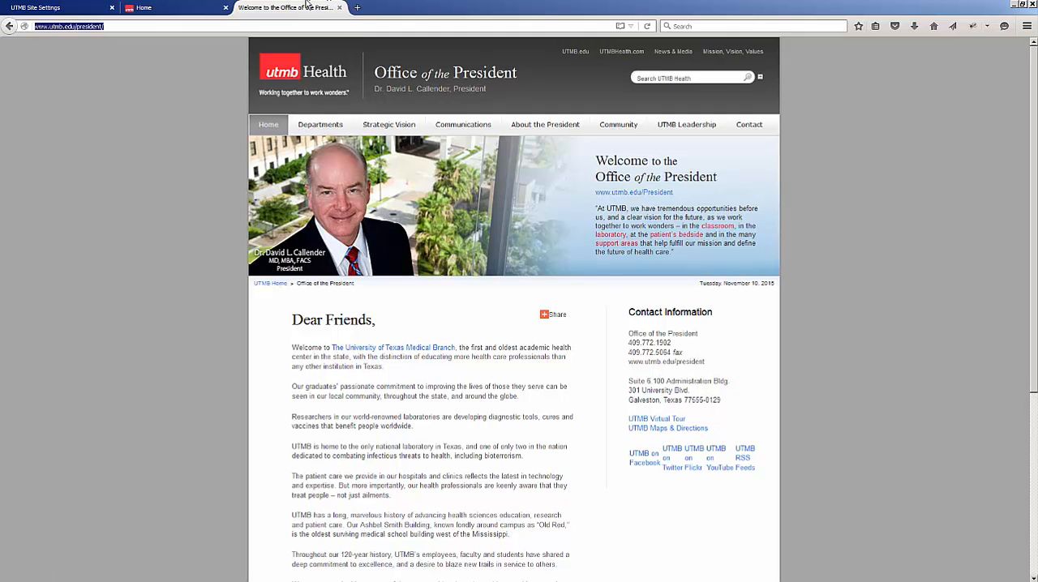
pyautogui.click(47, 10)
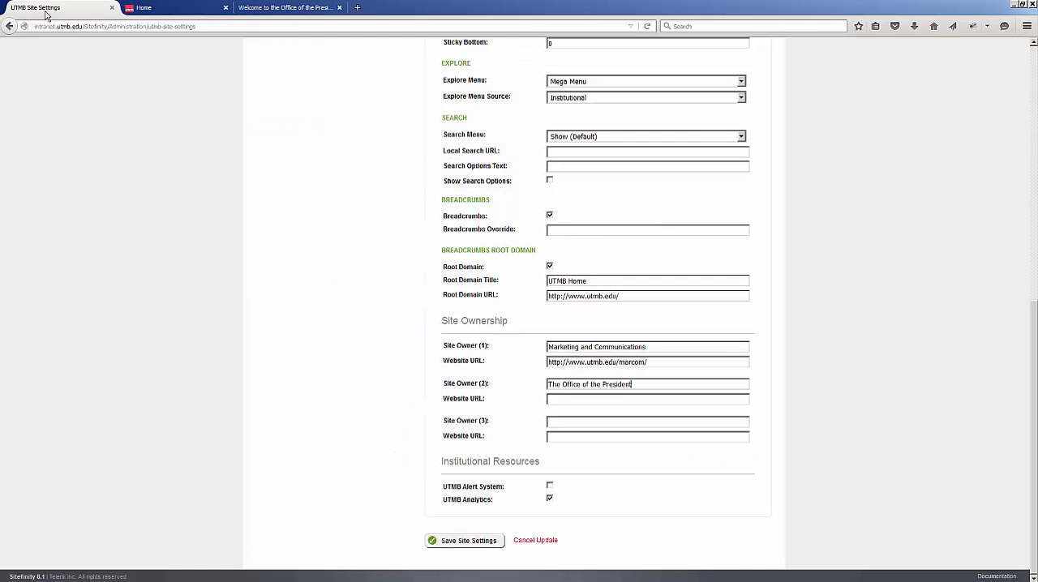
pyautogui.click(625, 400)
pyautogui.hotkey('ctrl', 'v')
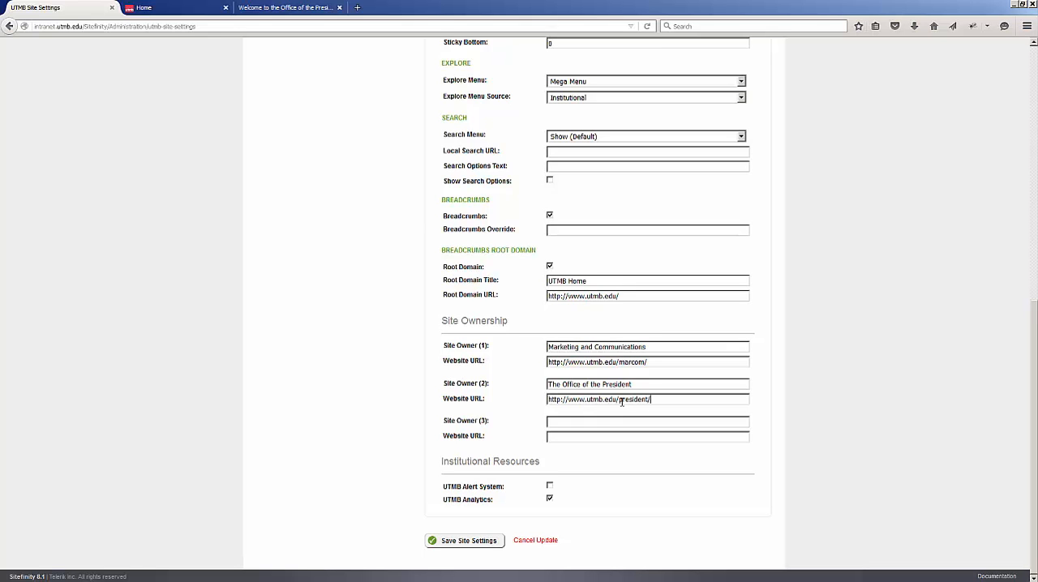
pyautogui.scroll(2, 604, 422)
pyautogui.scroll(-2, 507, 572)
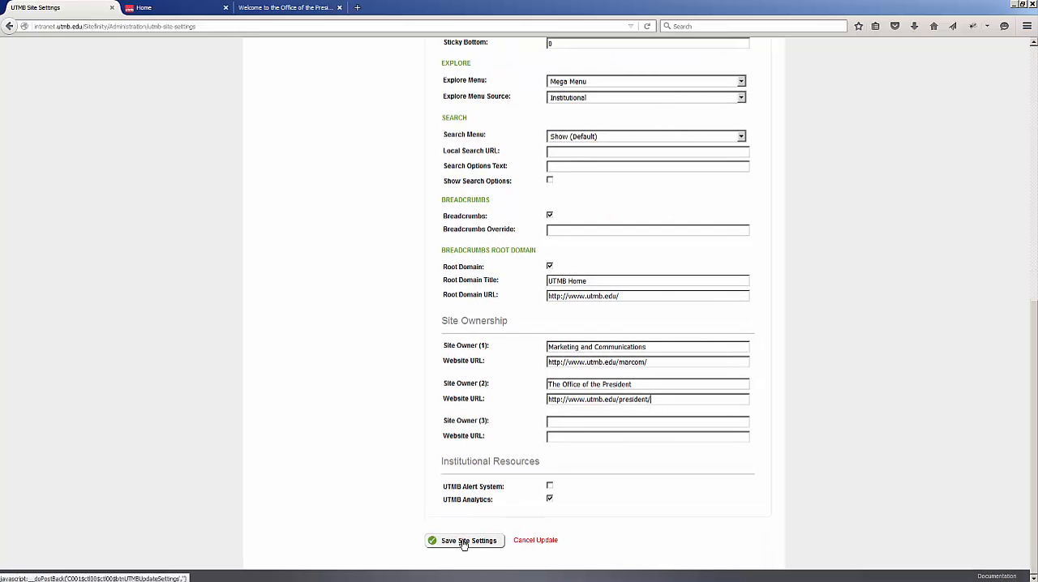
pyautogui.click(464, 542)
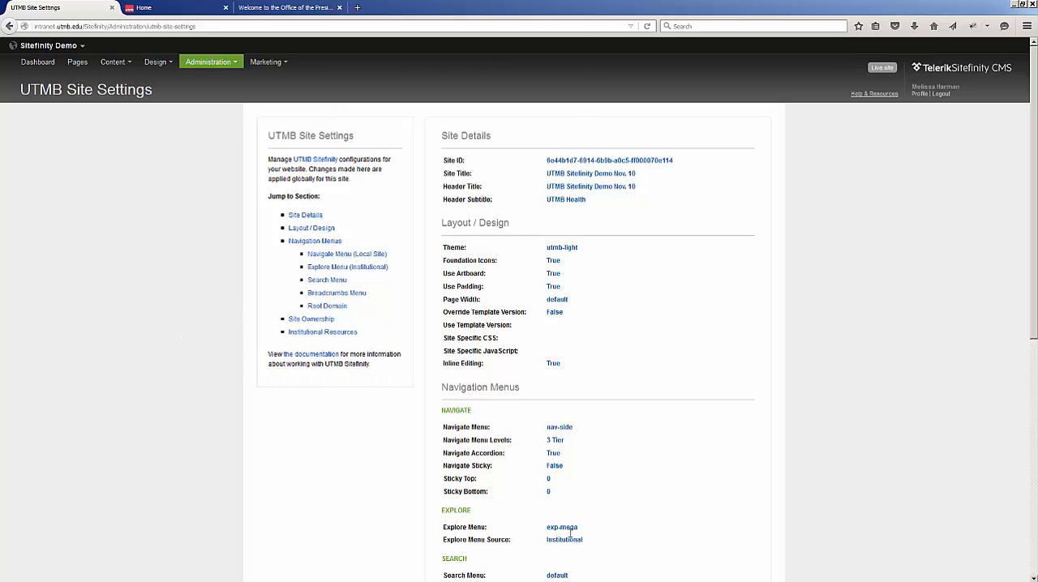
# Reload the live site and examine its header, mega menu, side navigation tiers and site ownership footer.
pyautogui.click(204, 10)
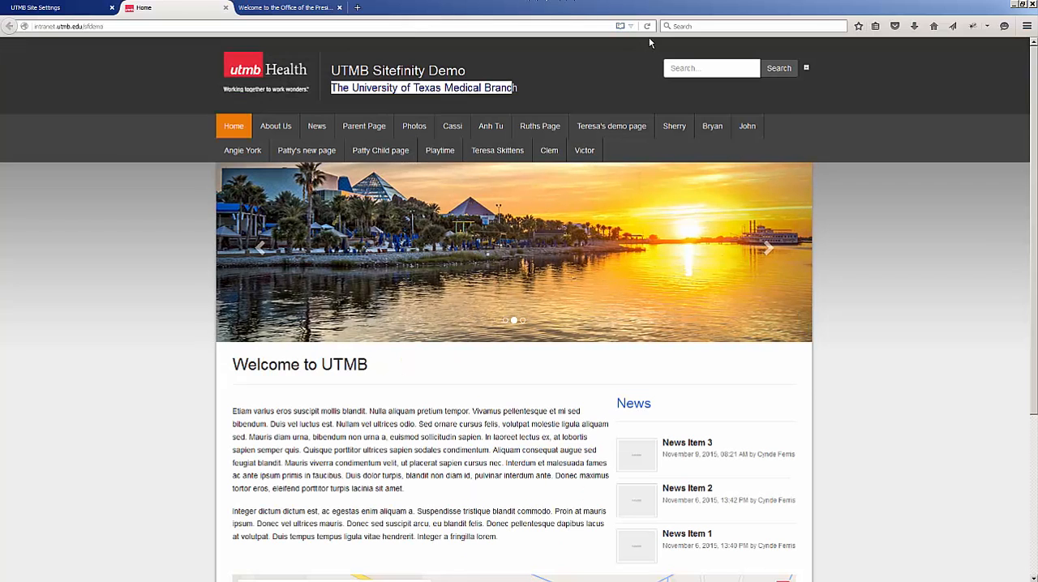
pyautogui.click(646, 26)
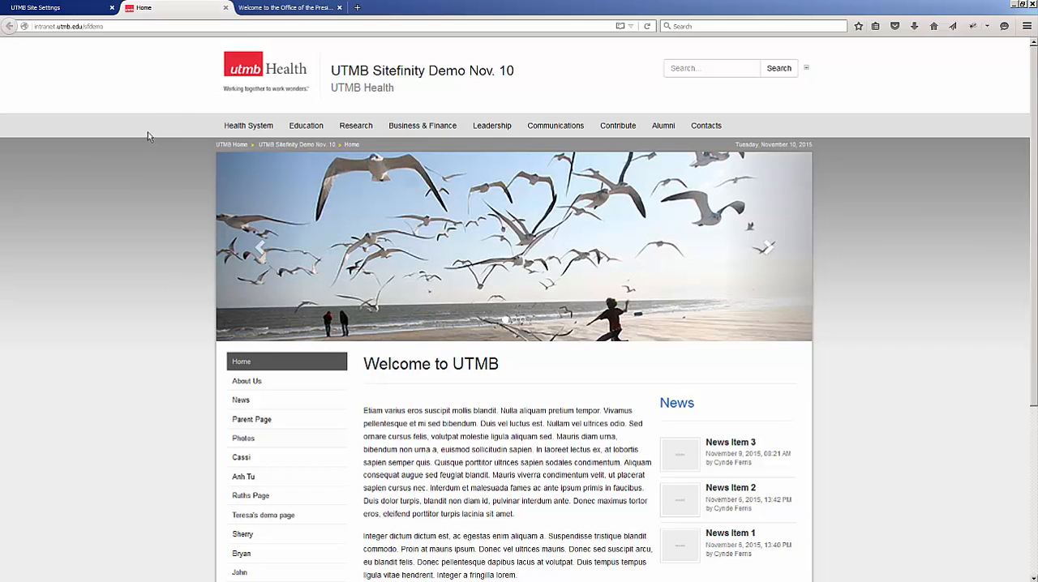
pyautogui.moveTo(532, 142)
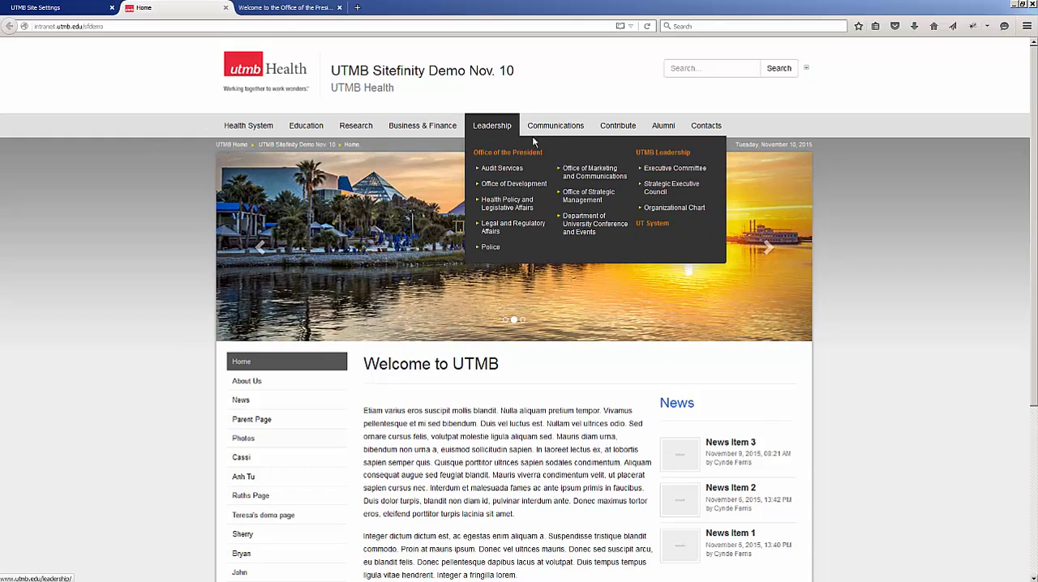
pyautogui.scroll(-5, 84, 271)
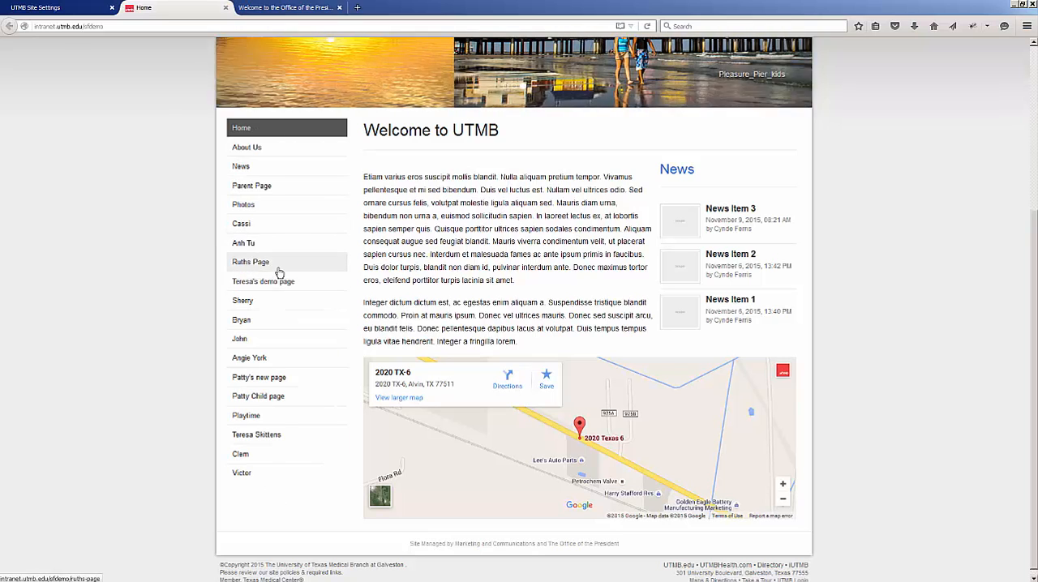
pyautogui.moveTo(281, 269)
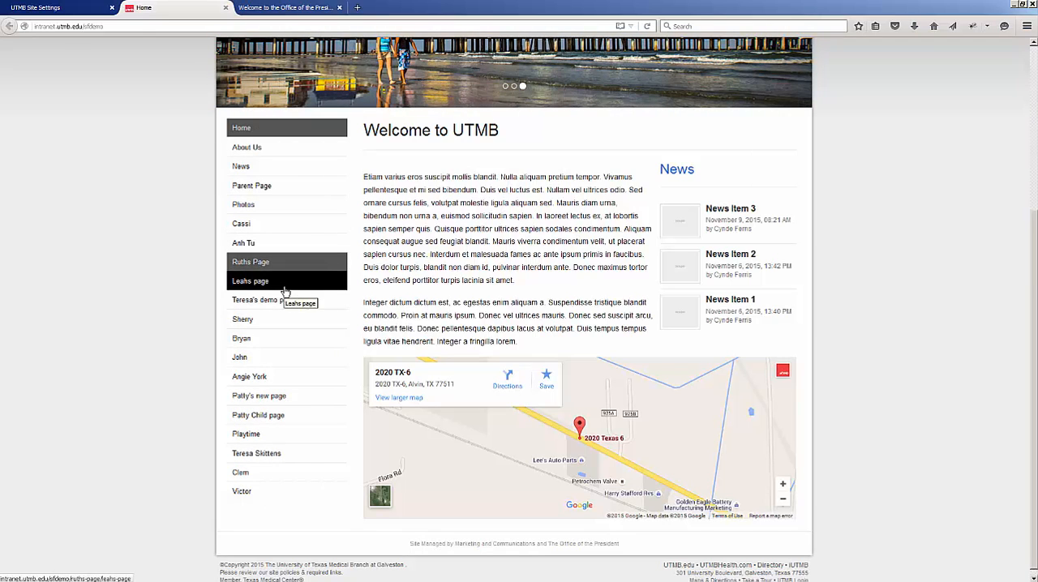
pyautogui.moveTo(288, 305)
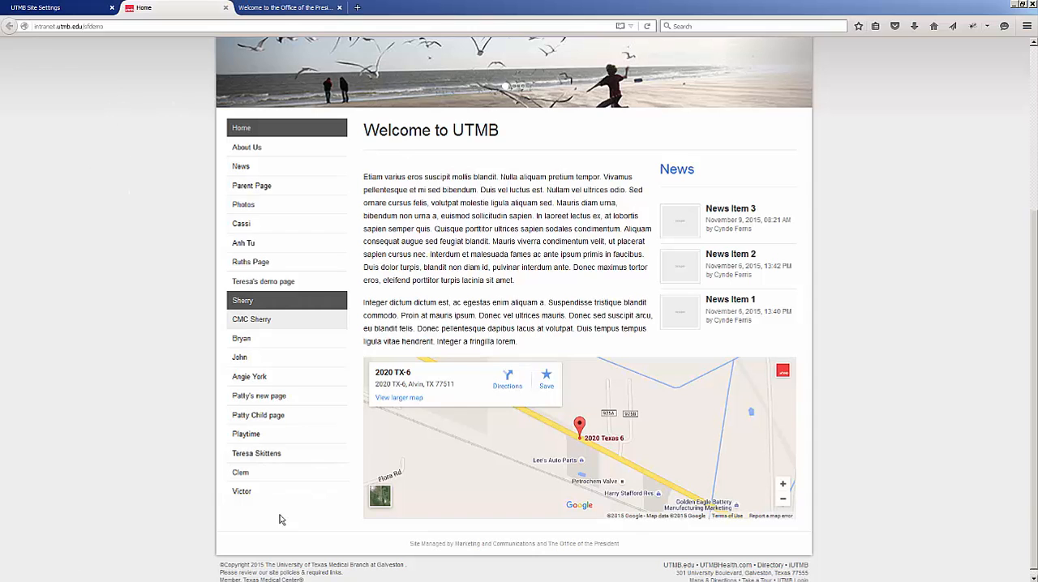
pyautogui.scroll(-1, 788, 398)
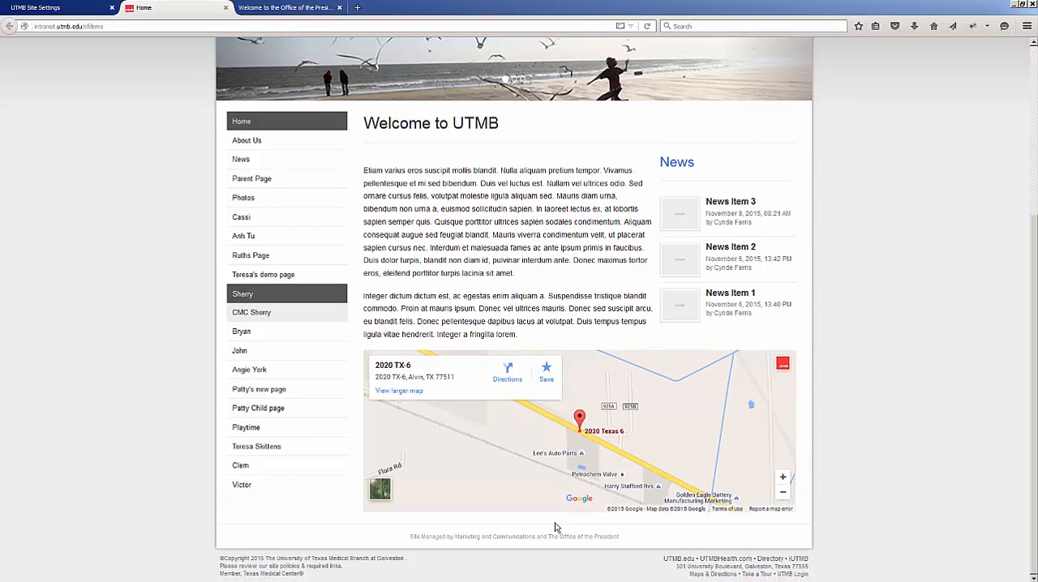